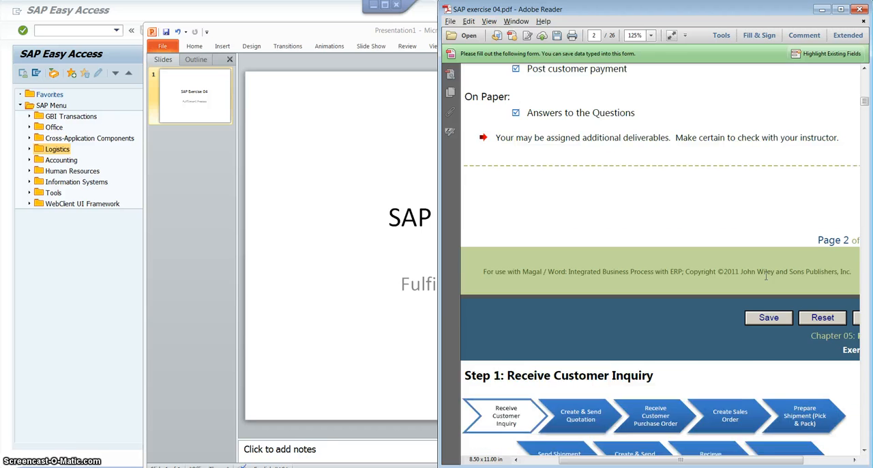
scroll(766, 275, down, 1)
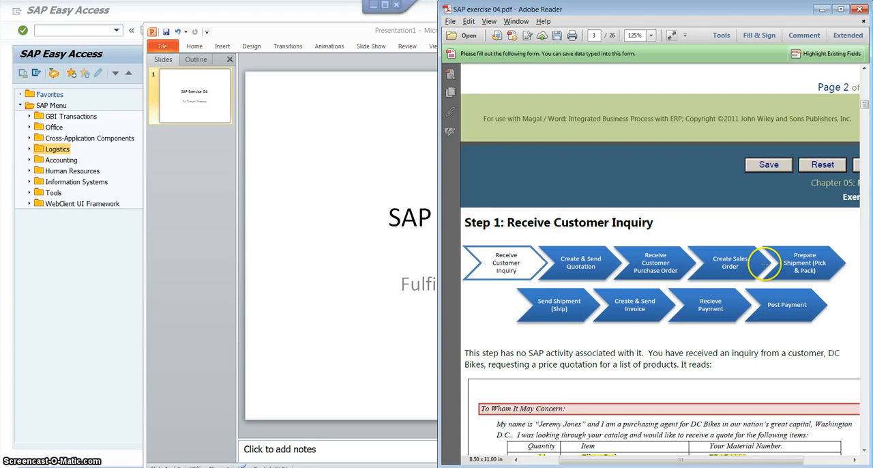
Bring Step 1: Receive Customer Inquiry into view in the exercise PDF and clear the PowerPoint window from view.
scroll(763, 264, down, 4)
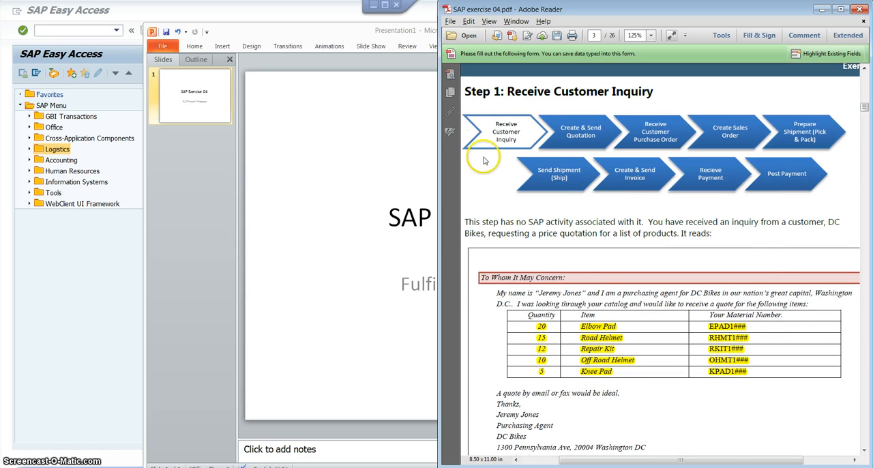
click(318, 19)
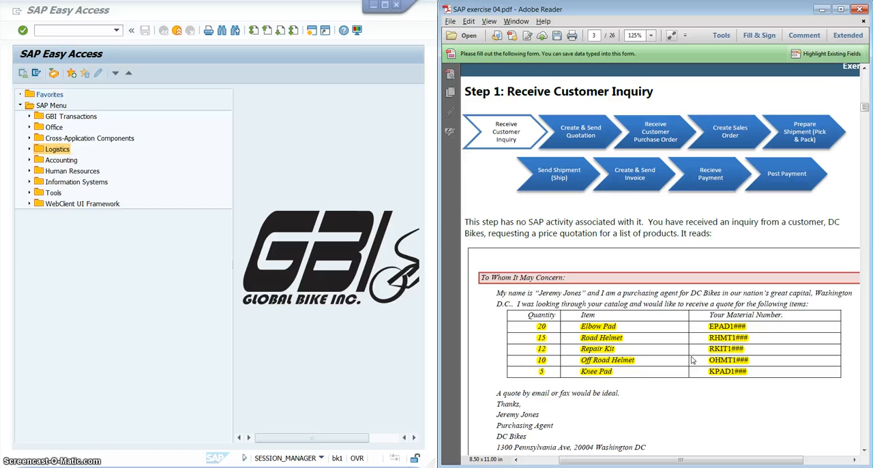
Examine the DC Bikes inquiry letter for the customer, requested items, quantities, material numbers and the Step 1 deliverables.
scroll(738, 333, down, 3)
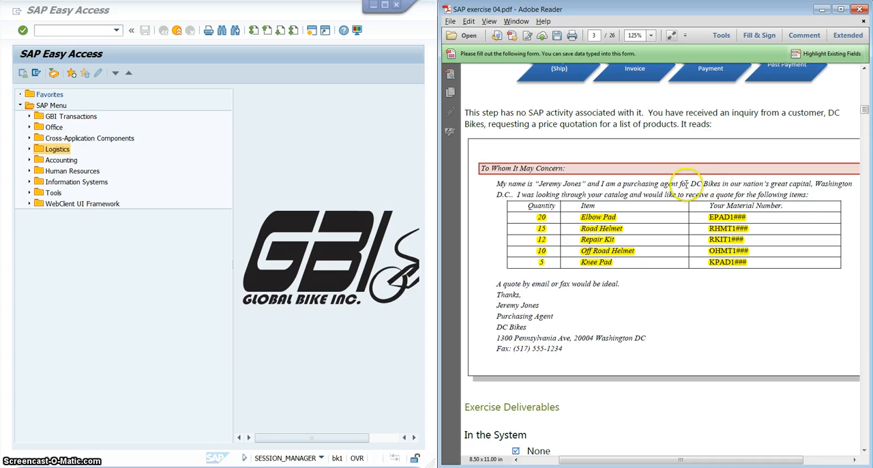
drag(690, 183, 709, 184)
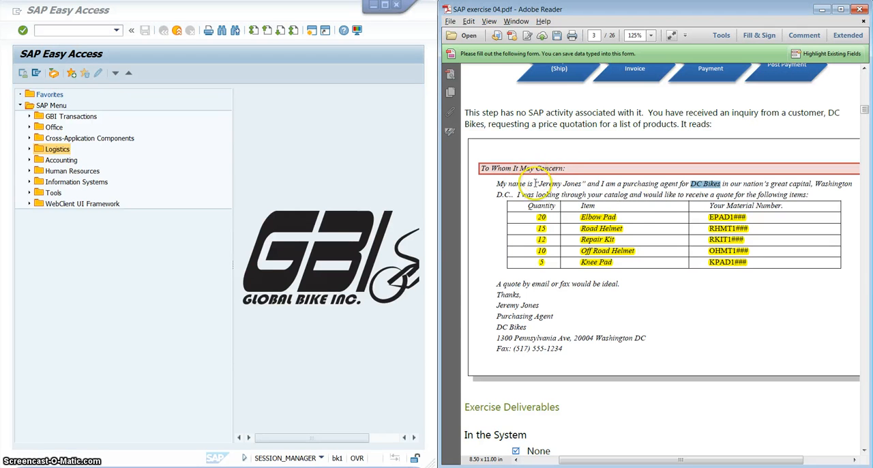
click(547, 181)
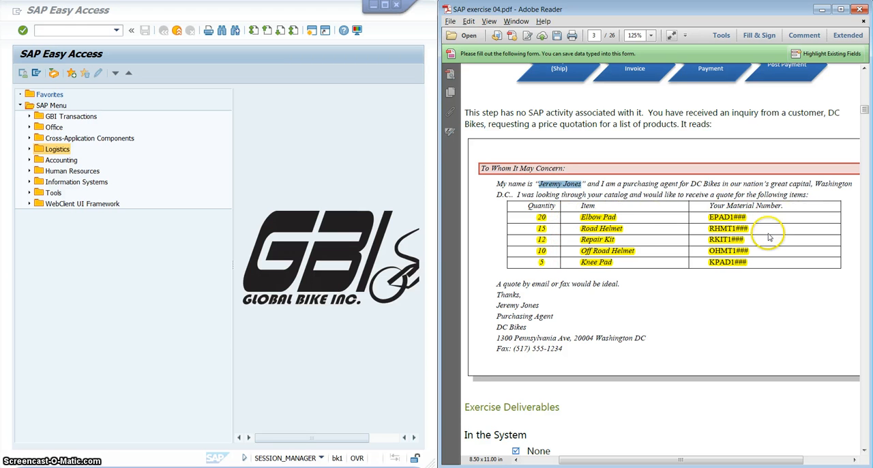
scroll(774, 228, down, 1)
scroll(701, 227, down, 1)
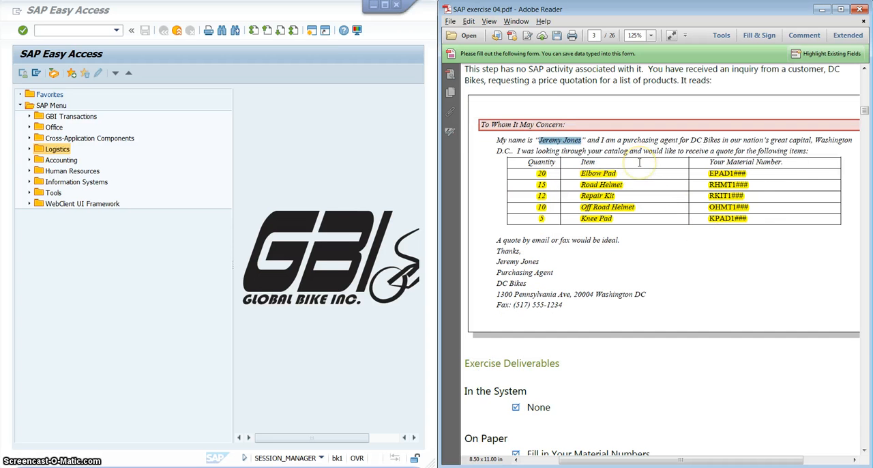
scroll(648, 259, down, 2)
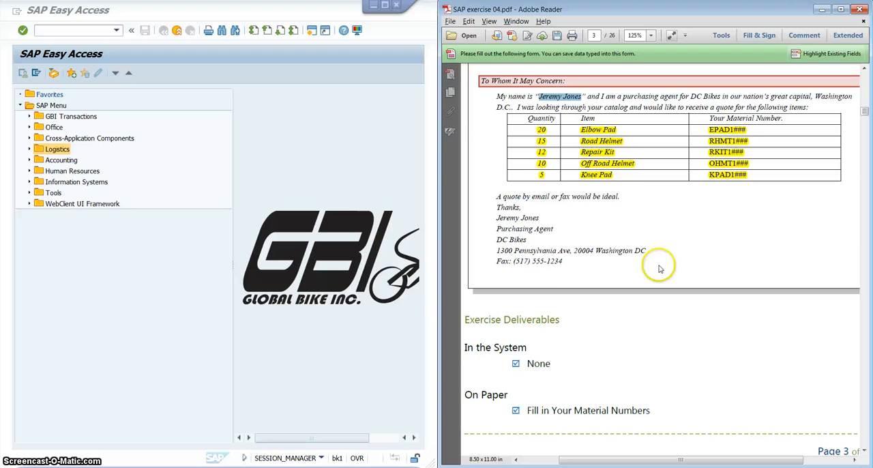
scroll(648, 253, up, 2)
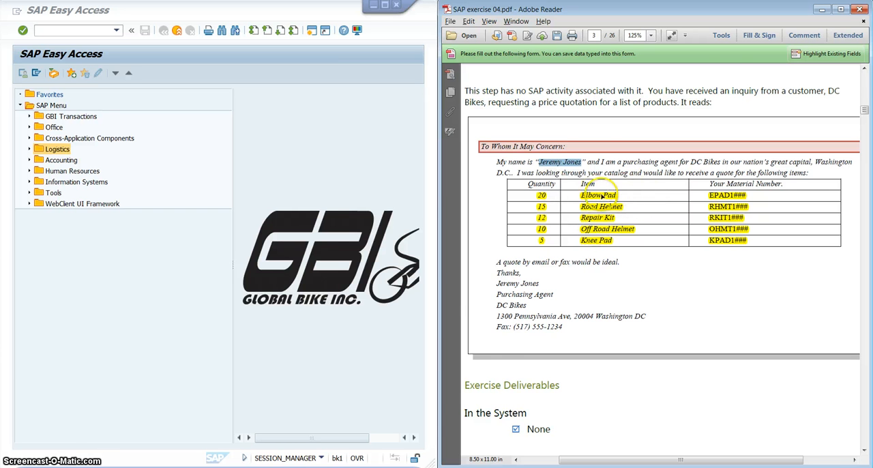
scroll(602, 197, down, 4)
scroll(603, 198, up, 1)
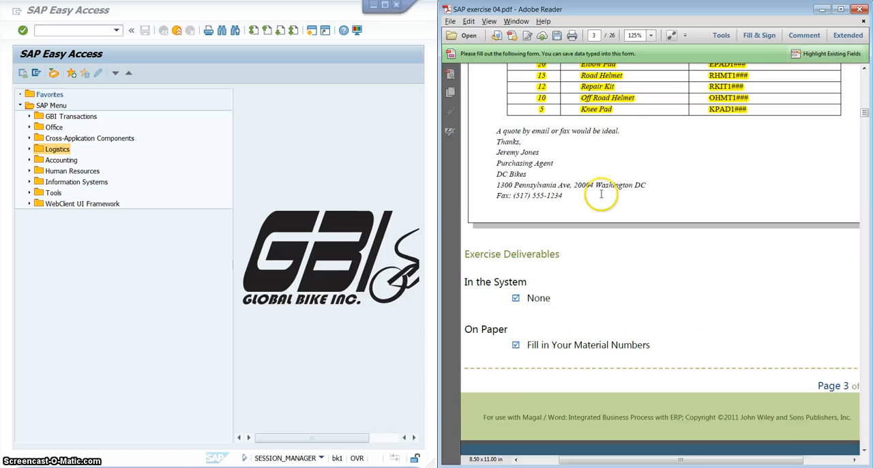
Read the Step 2 description of creating and sending a customer quotation and the navigation path given in step 2.1.
scroll(601, 194, down, 11)
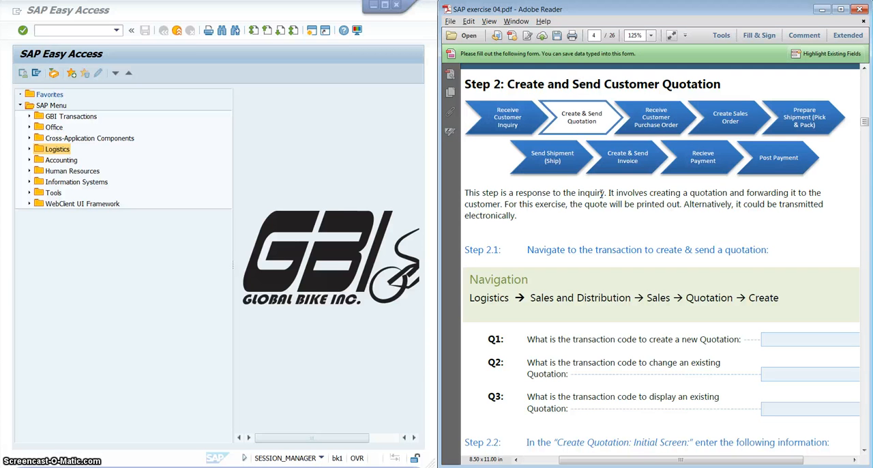
scroll(601, 195, down, 1)
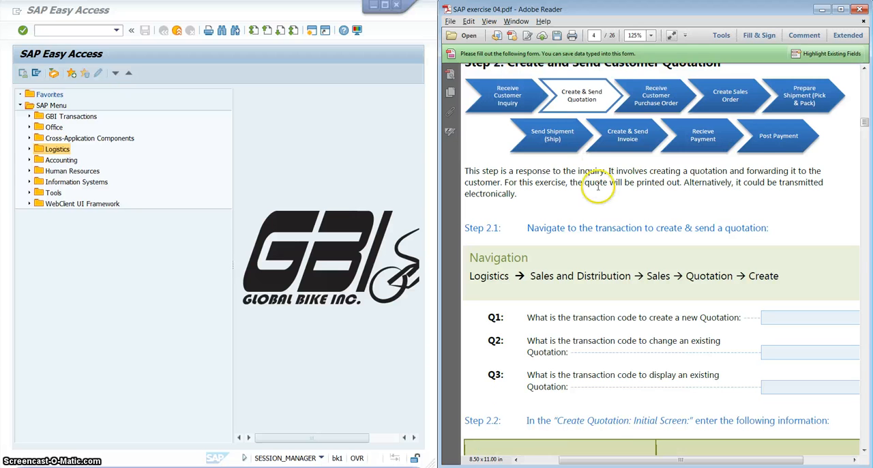
scroll(601, 214, up, 1)
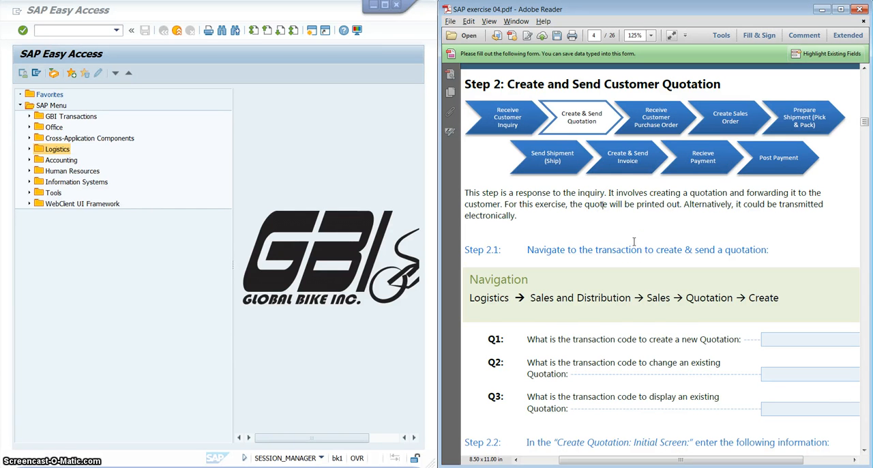
scroll(634, 241, down, 3)
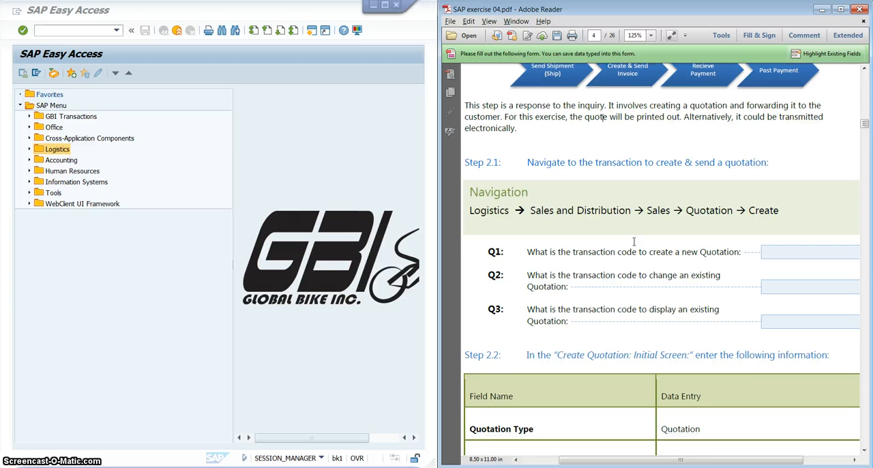
scroll(634, 242, up, 1)
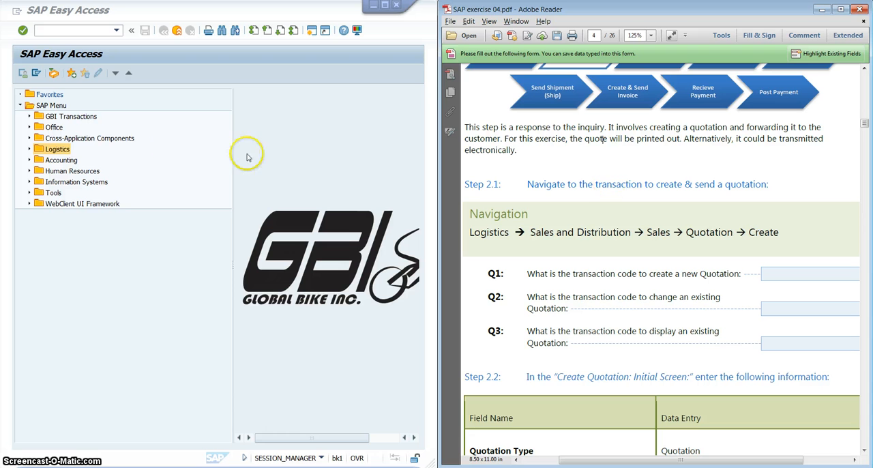
click(182, 292)
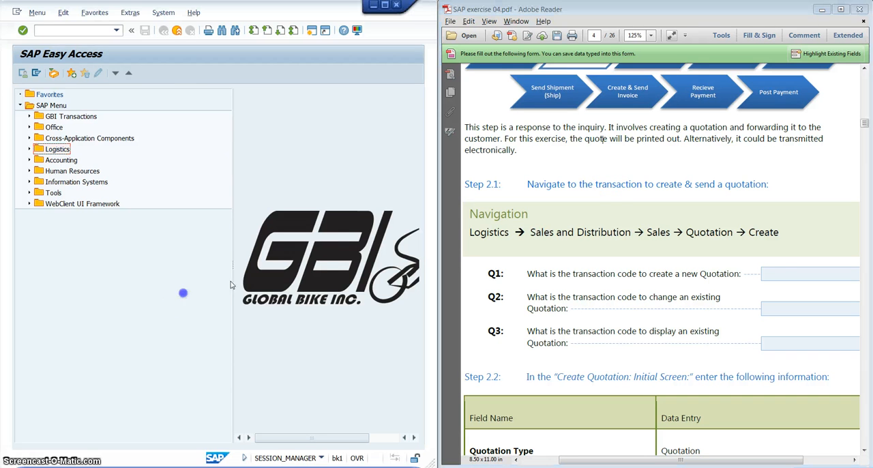
click(528, 215)
drag(469, 232, 762, 230)
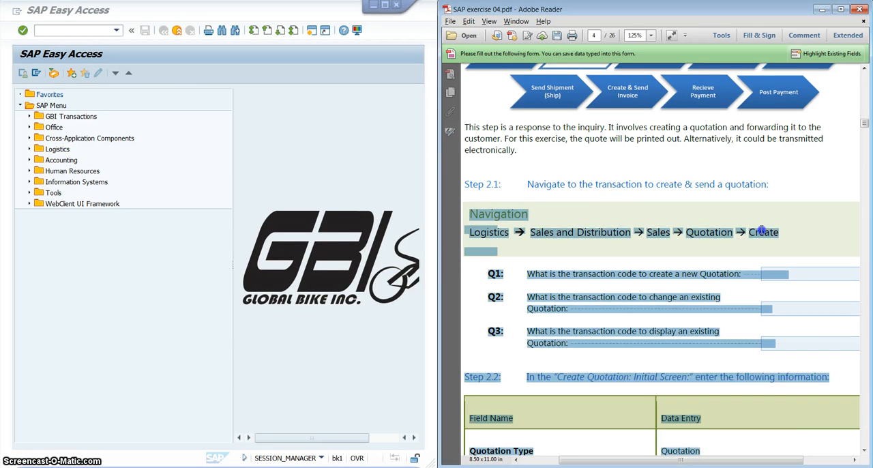
click(763, 236)
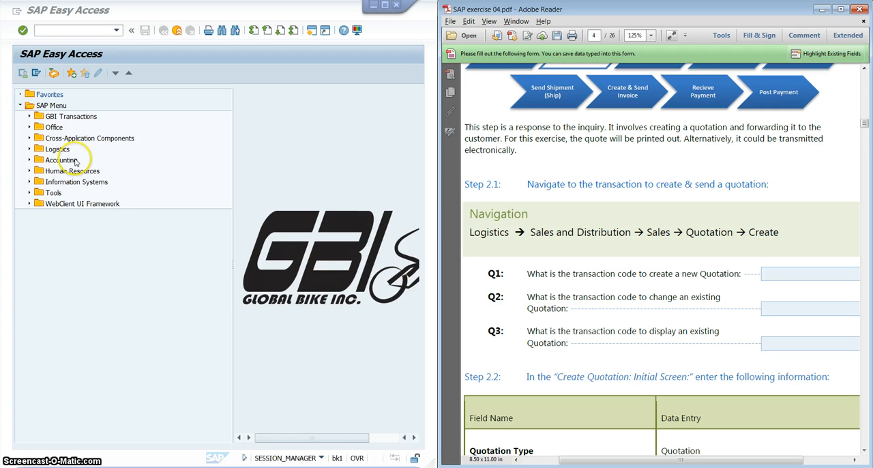
In SAP Easy Access, expand Logistics, Sales and Distribution, Sales and Quotation, and select the VA21 - Create transaction.
click(30, 149)
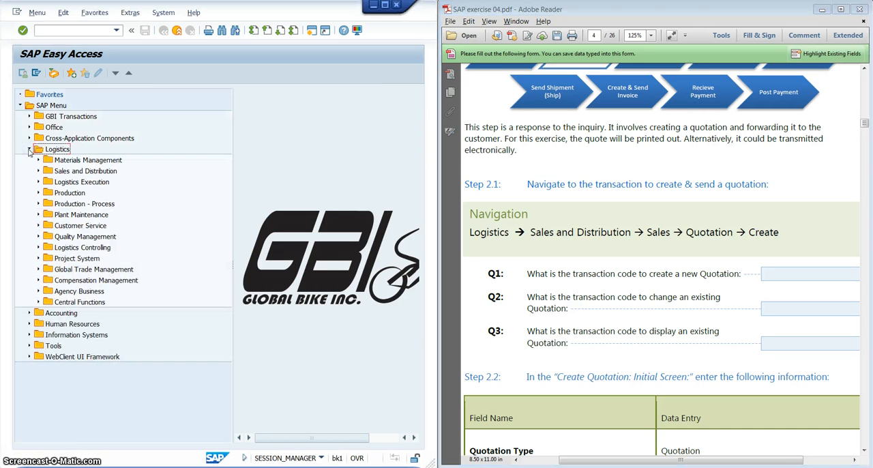
click(38, 172)
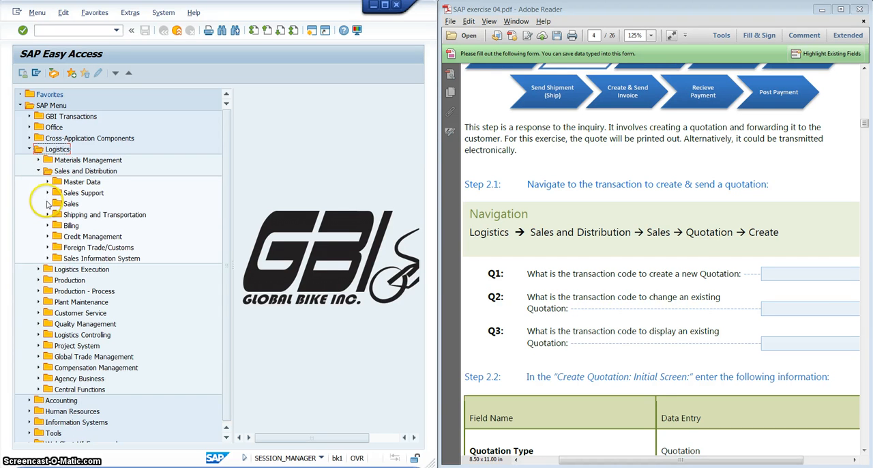
click(48, 203)
click(86, 228)
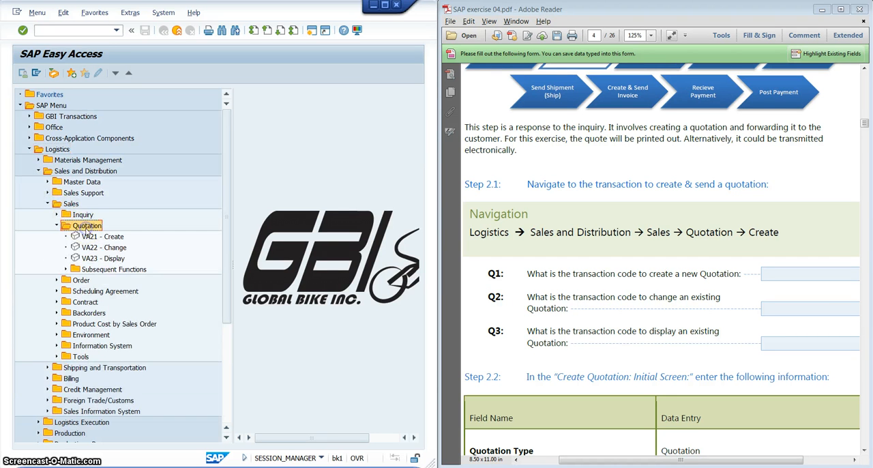
click(99, 237)
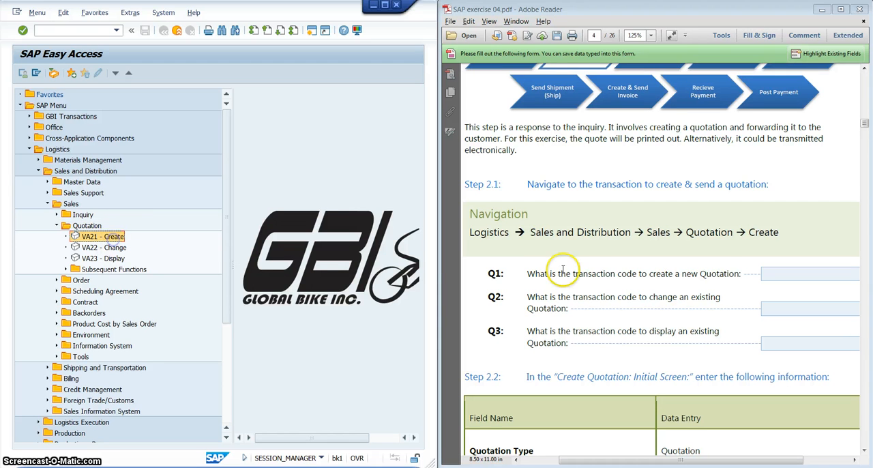
Review questions Q1 to Q3 on the quotation transaction codes in the exercise, and open VA21 - Create in SAP.
click(589, 273)
scroll(589, 273, down, 5)
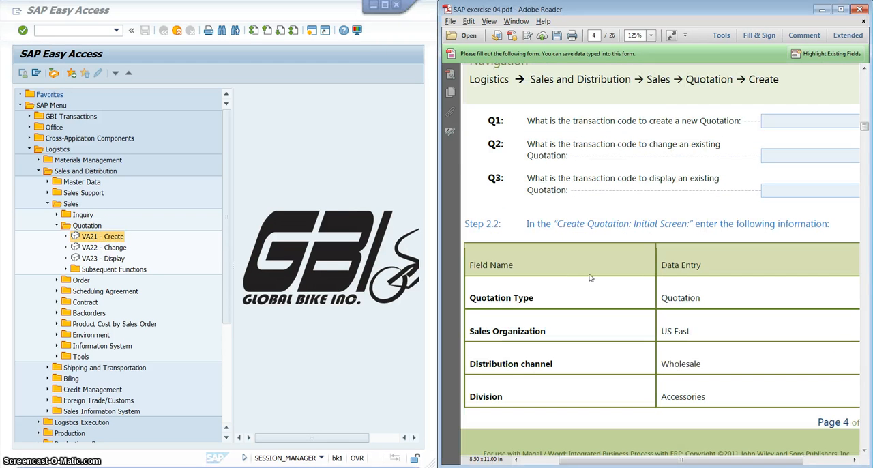
click(656, 121)
click(661, 147)
click(669, 188)
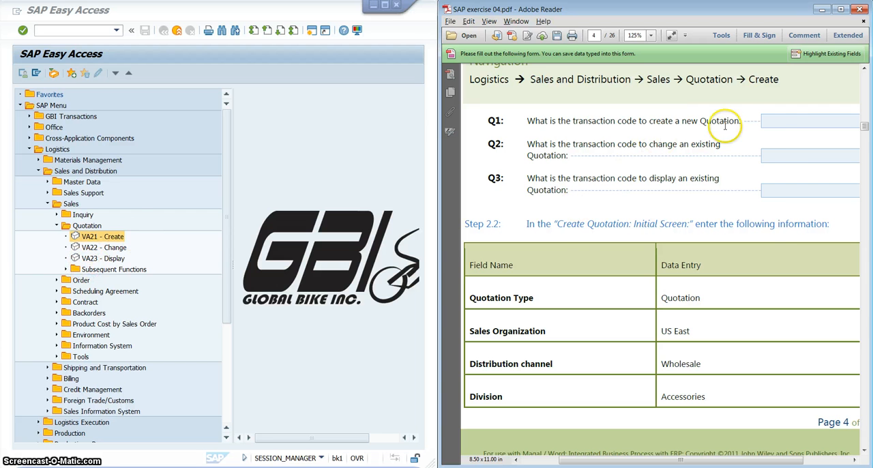
scroll(579, 224, down, 3)
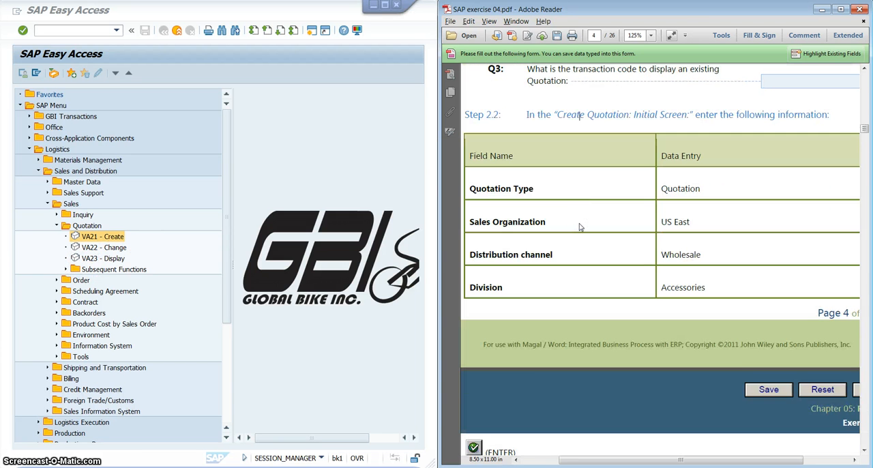
double_click(109, 237)
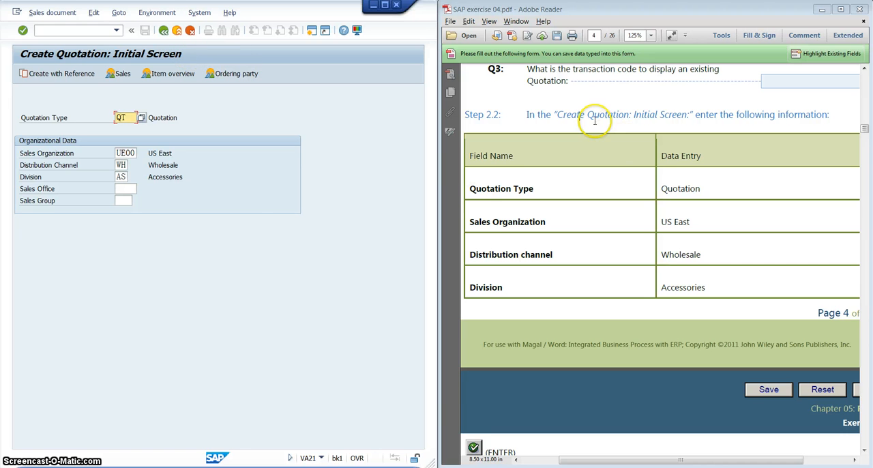
Check the step 2.2 table in the exercise and choose QT (Quotation) as the quotation type from its list of possible entries.
click(593, 130)
scroll(592, 139, up, 1)
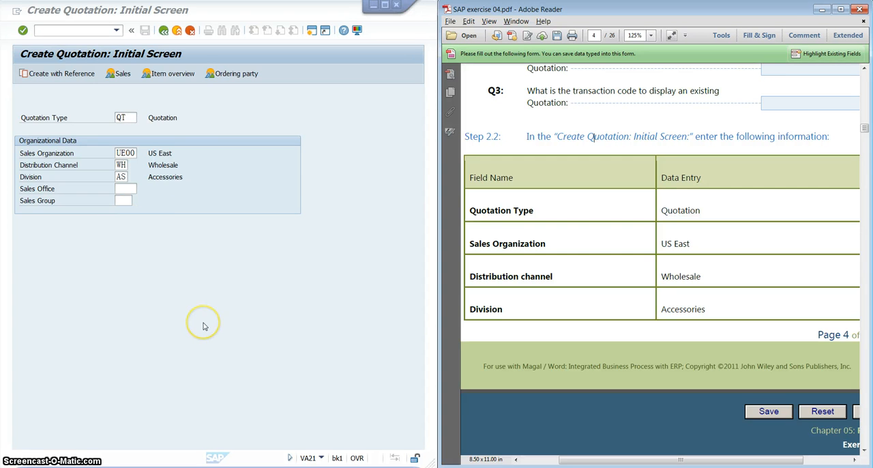
scroll(203, 327, up, 1)
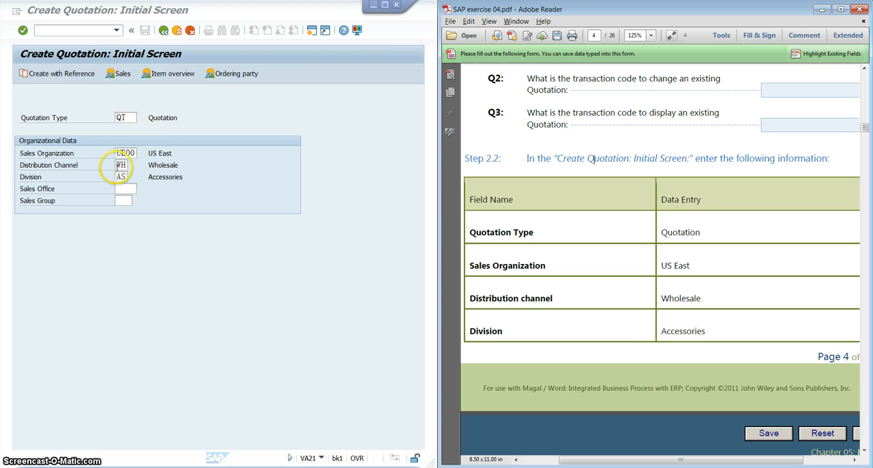
click(121, 117)
click(556, 233)
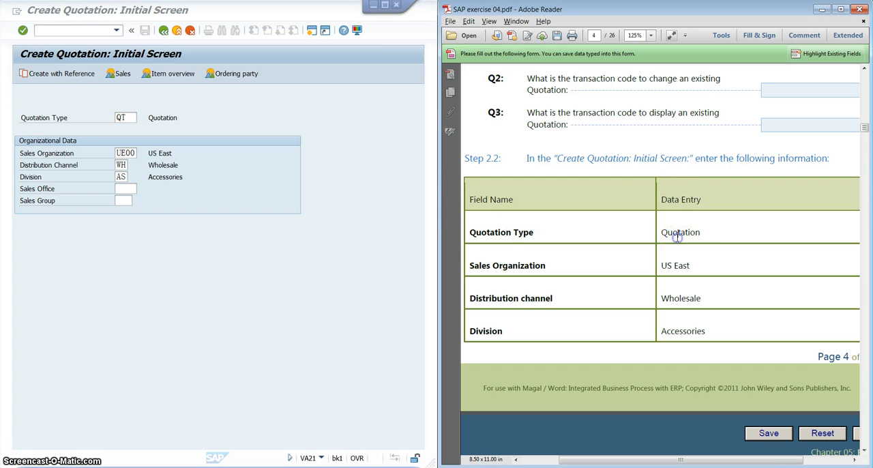
click(121, 118)
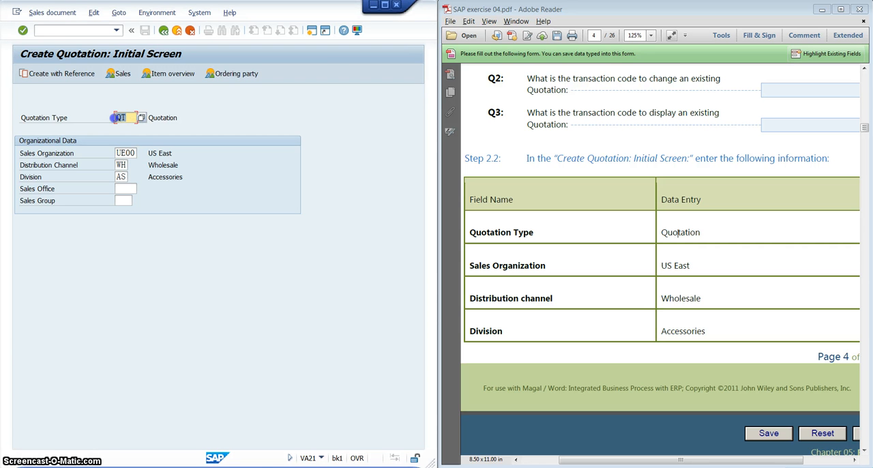
click(141, 118)
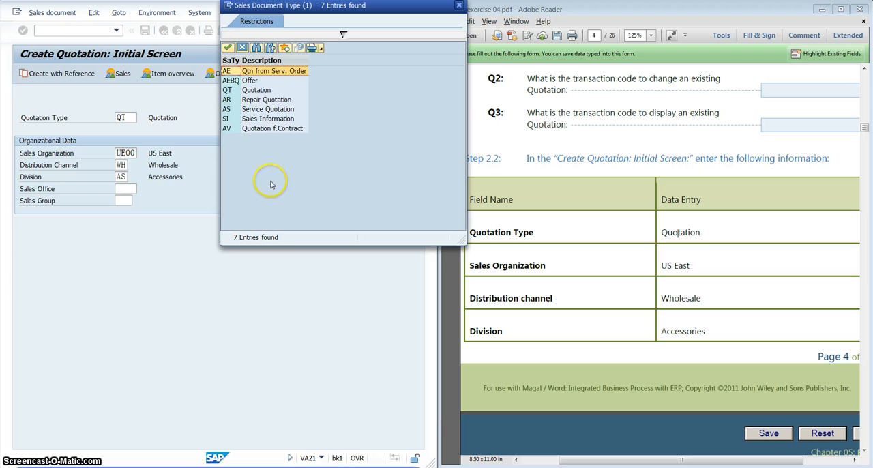
click(261, 93)
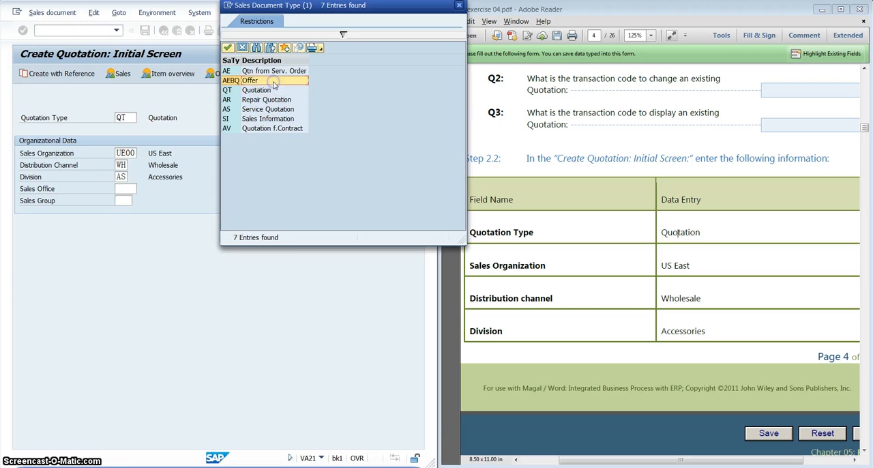
click(275, 99)
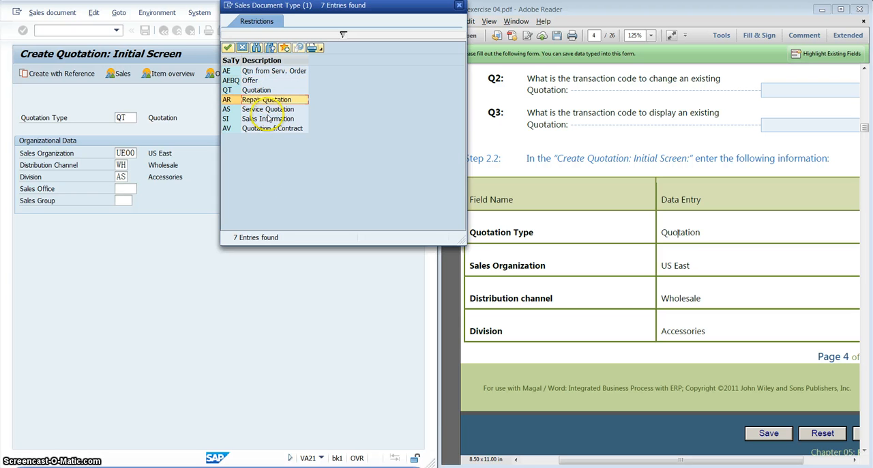
click(267, 91)
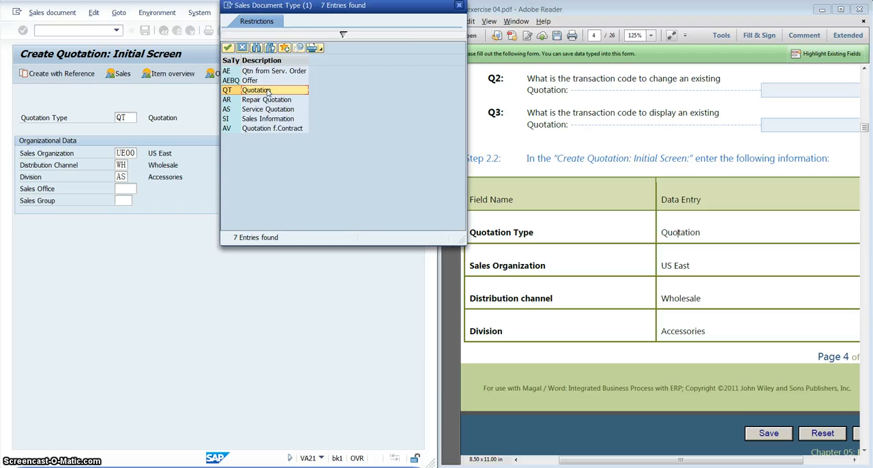
double_click(266, 89)
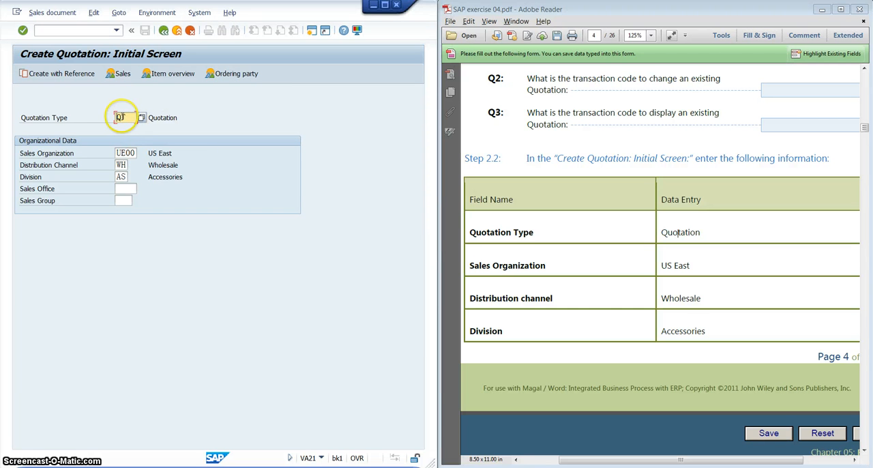
Choose UE00 (US East) as the sales organization and WH (Wholesale) as the distribution channel from their lists of possible entries.
click(131, 153)
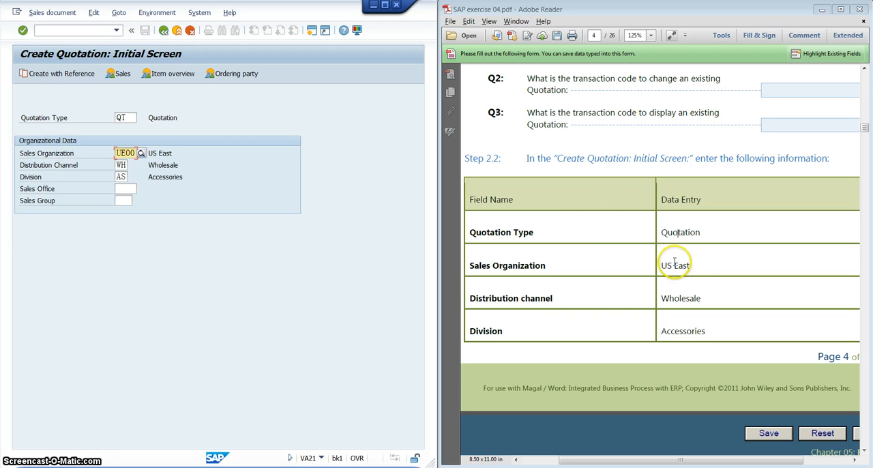
click(141, 153)
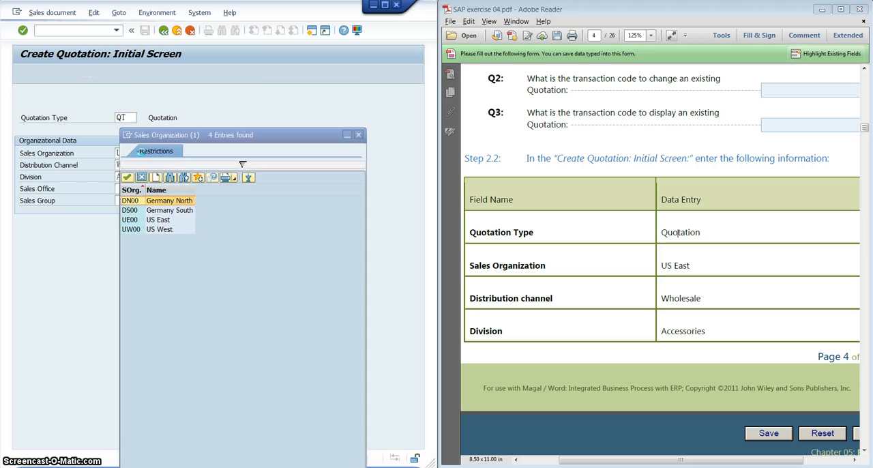
click(154, 220)
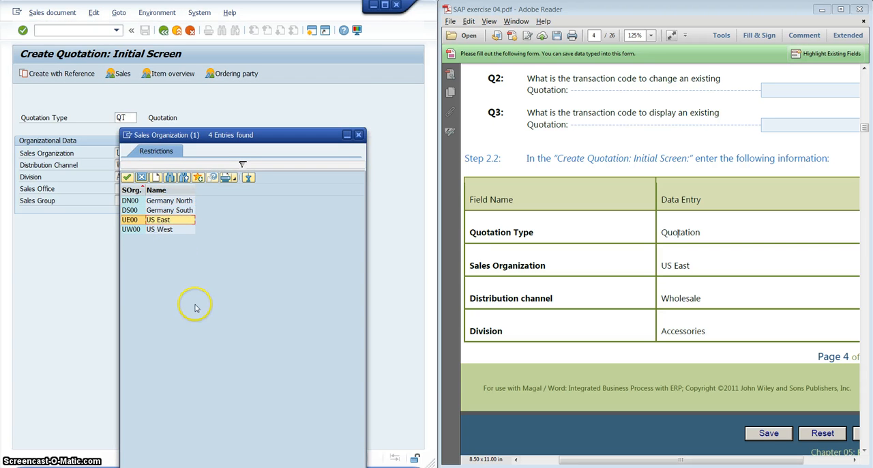
double_click(181, 221)
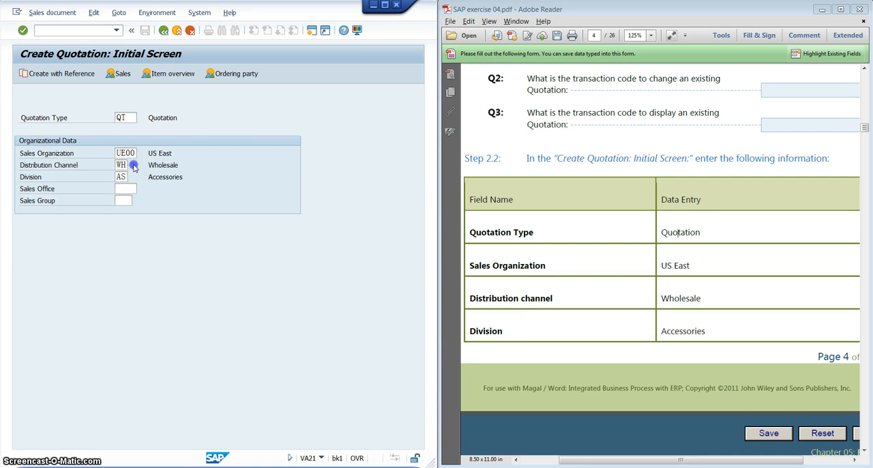
key(F4)
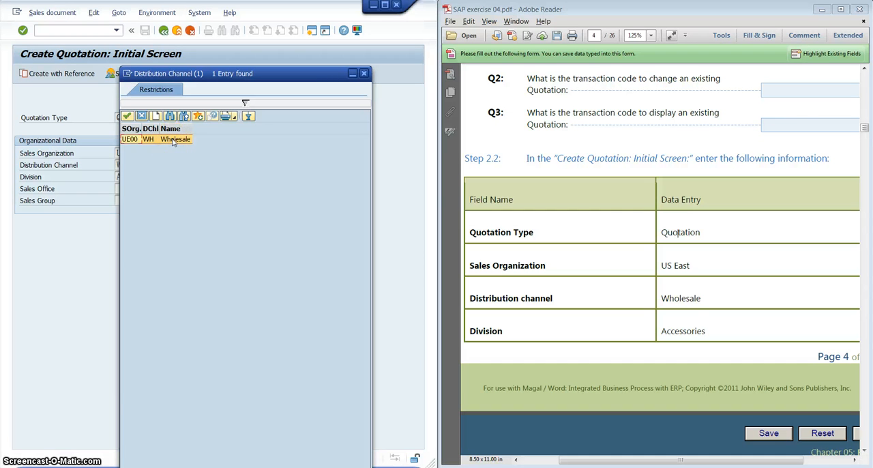
double_click(175, 139)
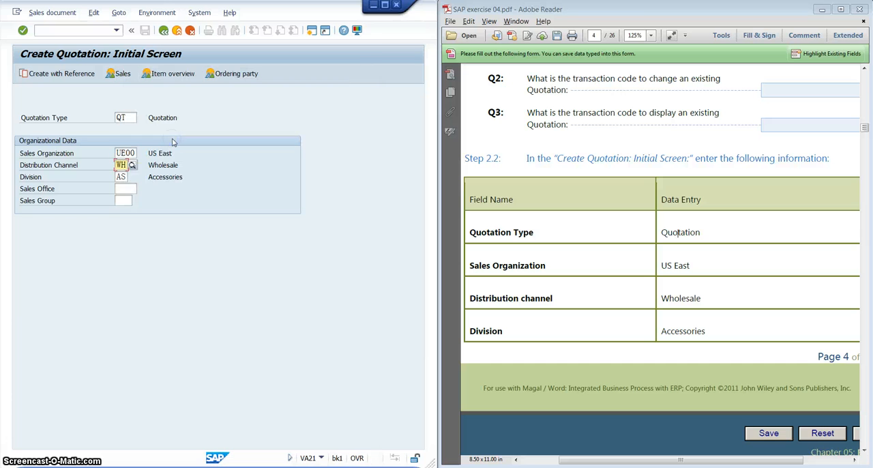
Choose AS (Accessories) as the division from its list of possible entries.
double_click(120, 176)
click(132, 176)
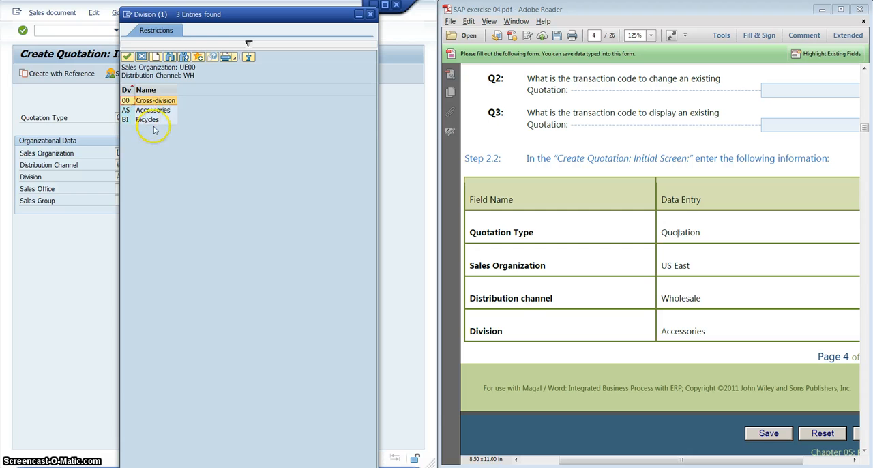
click(156, 109)
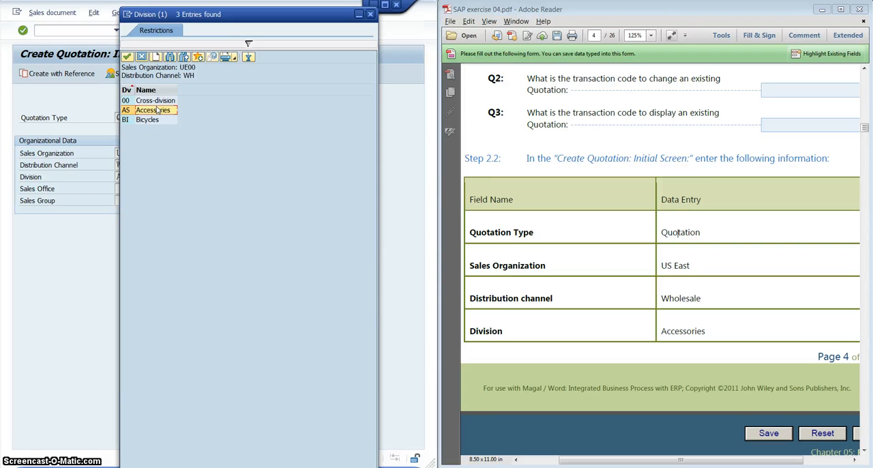
click(156, 115)
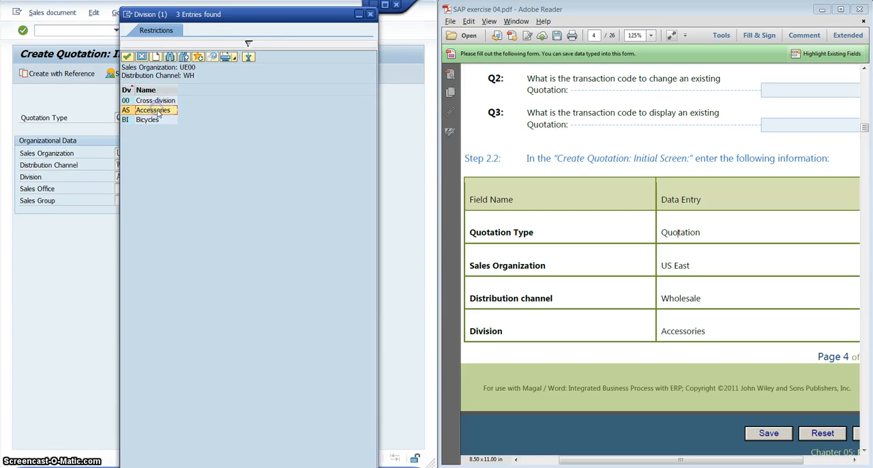
double_click(157, 110)
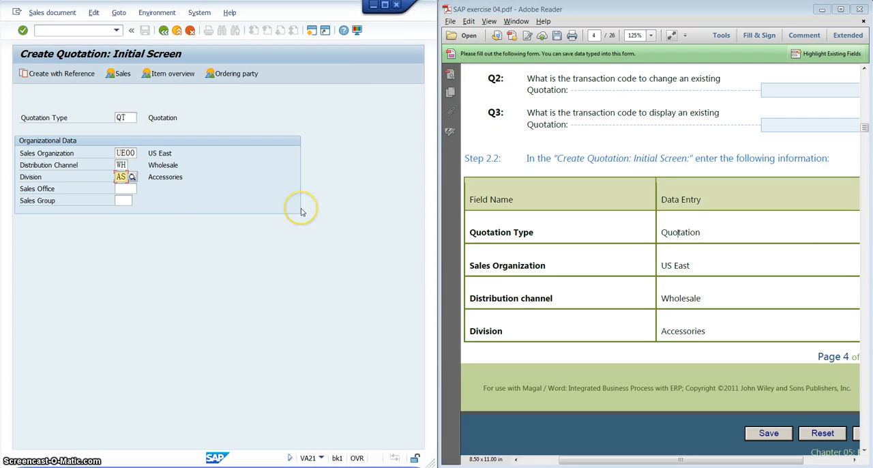
Check the instruction after the step 2.2 table in the exercise and confirm the initial screen to open the quotation overview.
click(606, 265)
scroll(606, 268, down, 10)
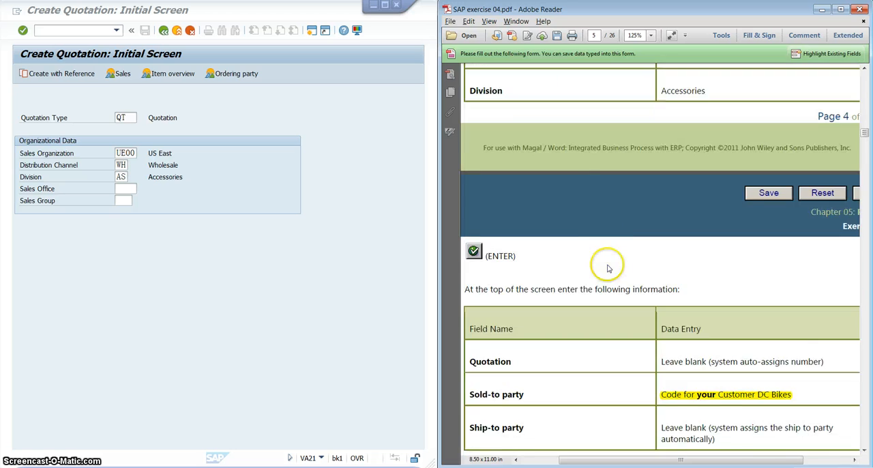
scroll(610, 269, up, 3)
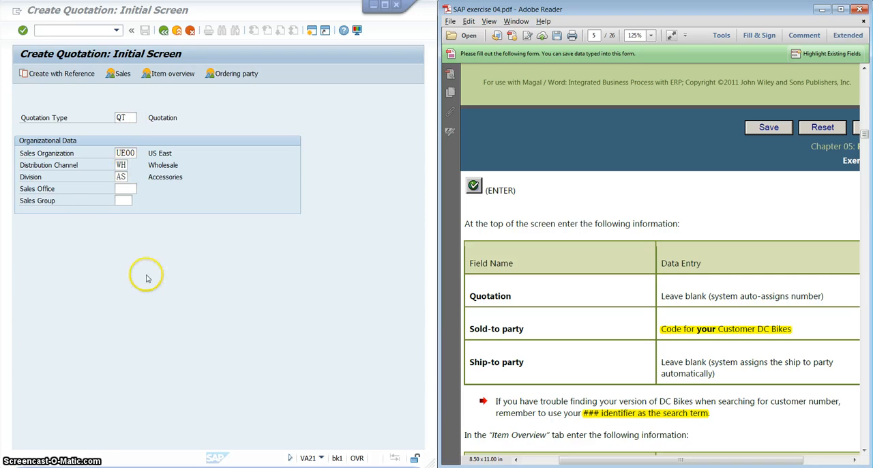
click(21, 31)
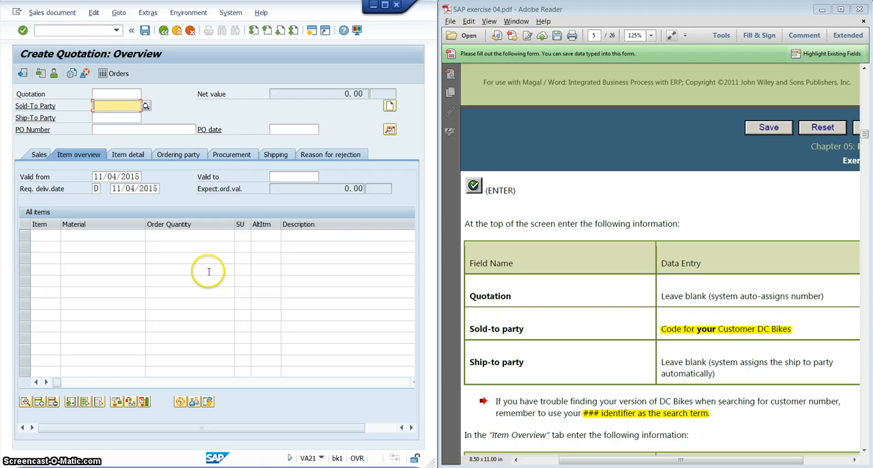
Read the exercise's header table for quotation, sold-to party and ship-to party, and locate the matching fields in the quotation.
click(582, 222)
scroll(584, 223, down, 5)
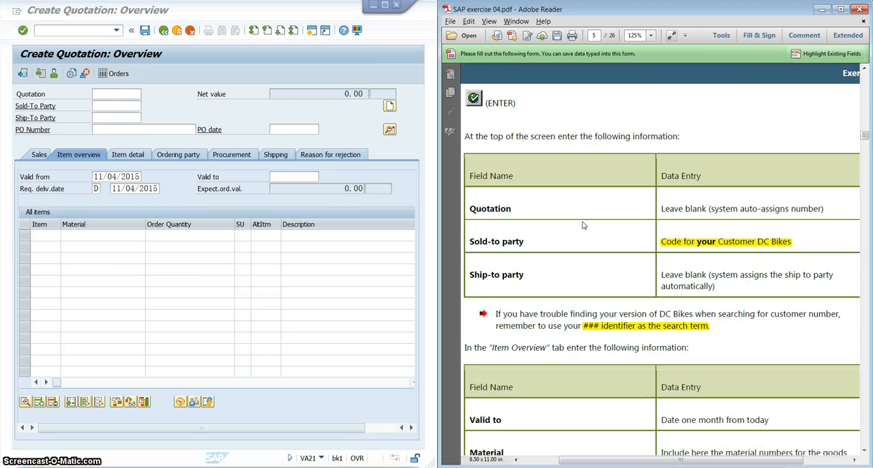
scroll(585, 223, down, 2)
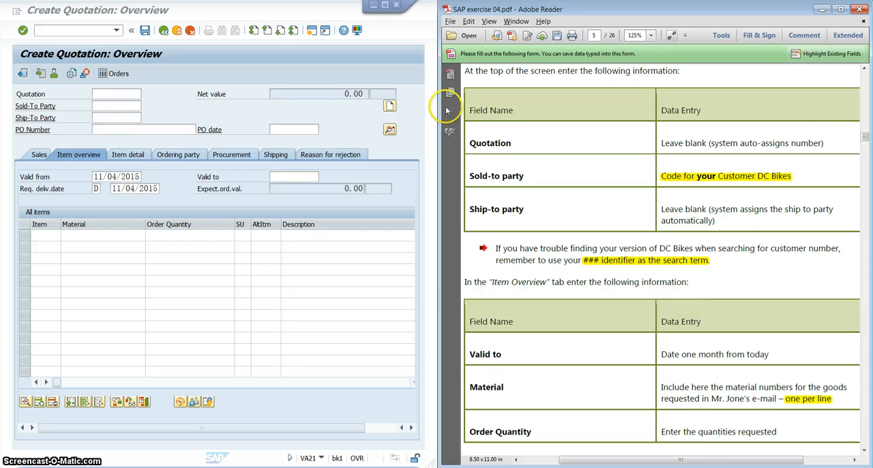
click(111, 92)
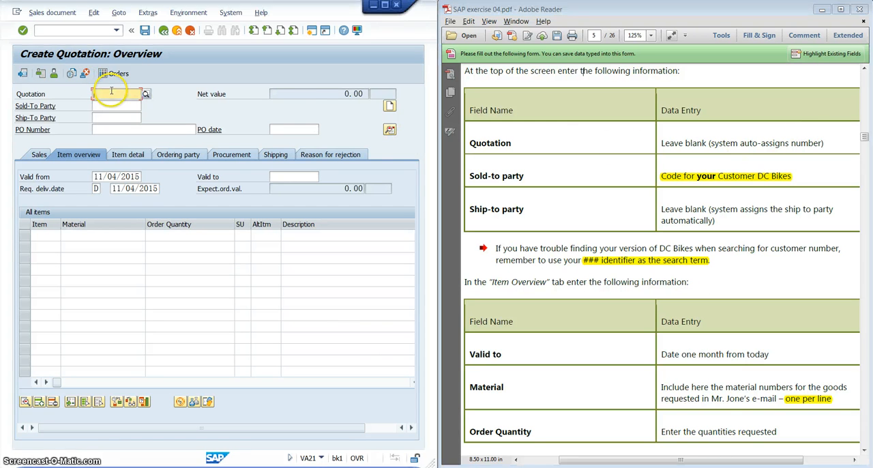
click(115, 105)
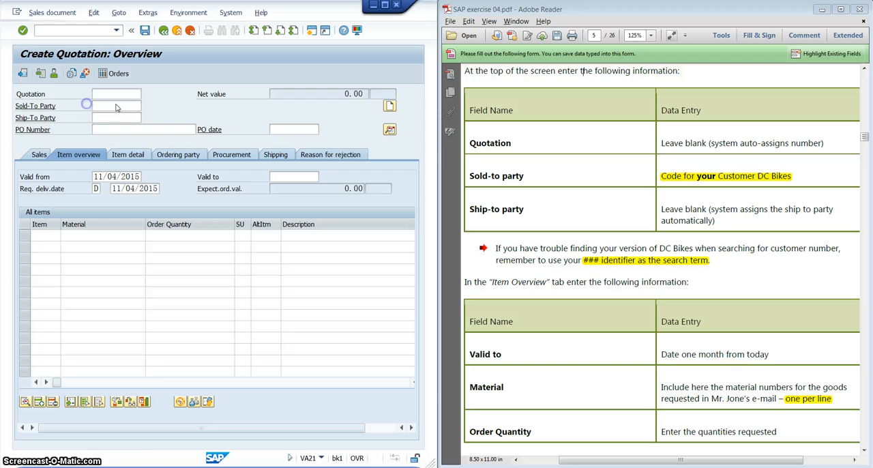
key(Return)
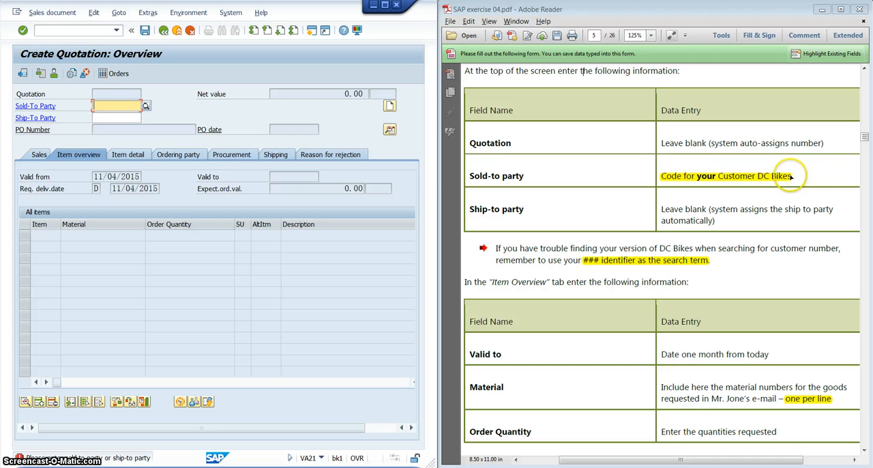
Search the customers for the sold-to party with search term 002 and choose DC Bikes in Washington DC.
click(146, 106)
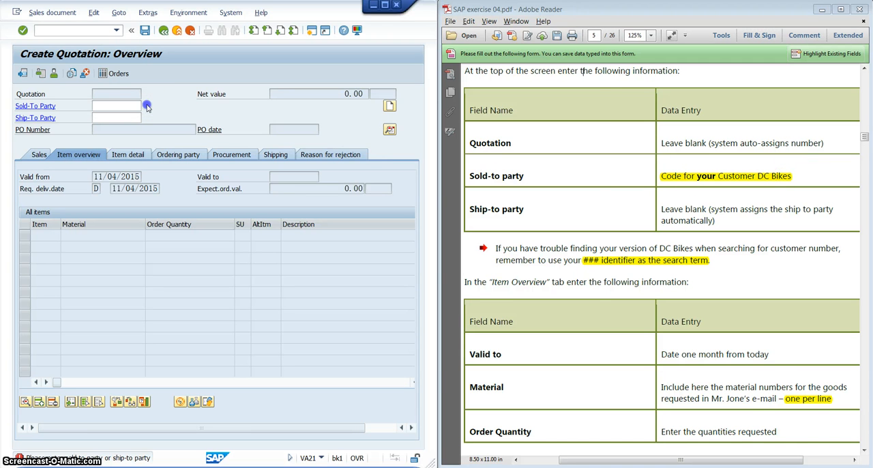
click(357, 41)
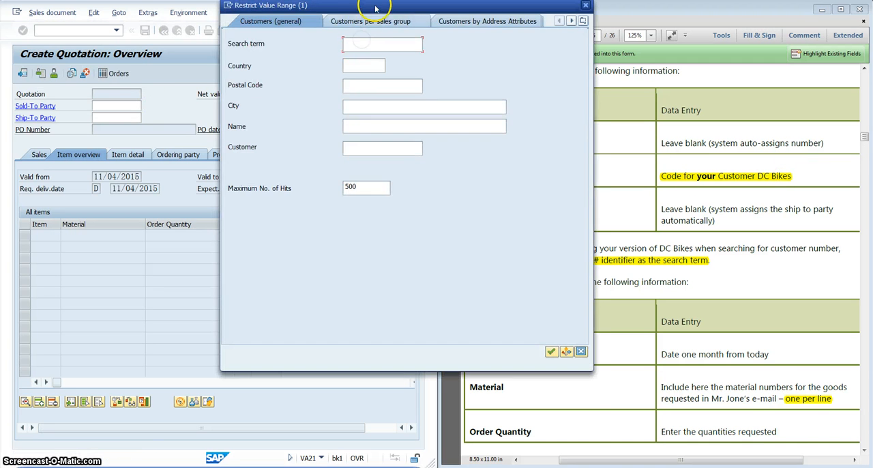
drag(375, 8, 377, 107)
click(374, 140)
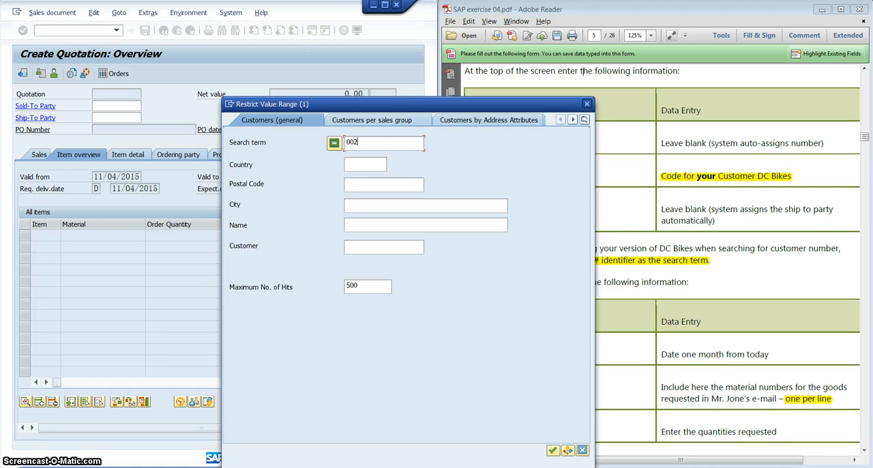
drag(456, 108, 442, 45)
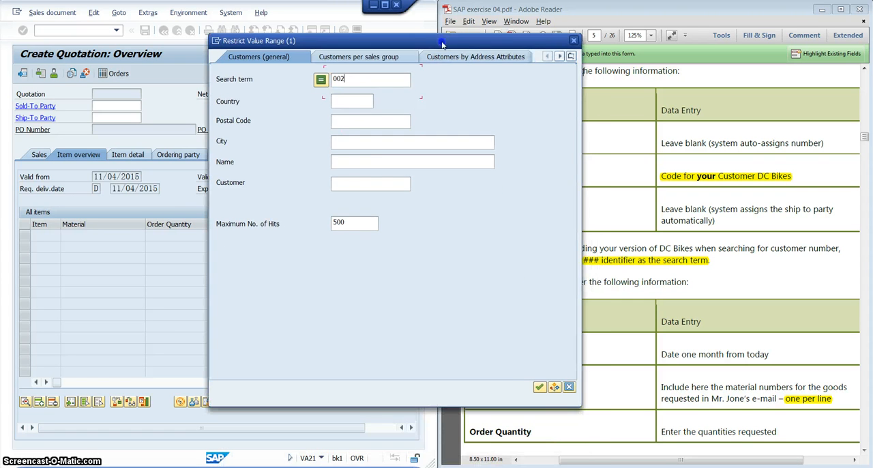
click(537, 387)
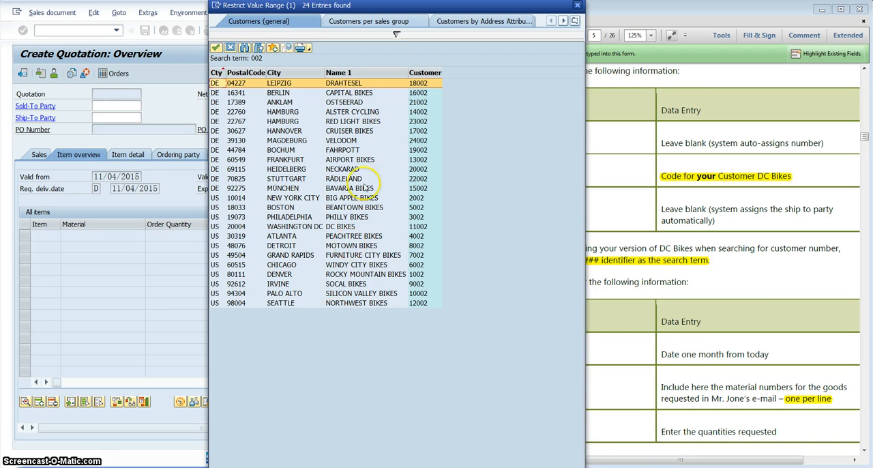
click(347, 227)
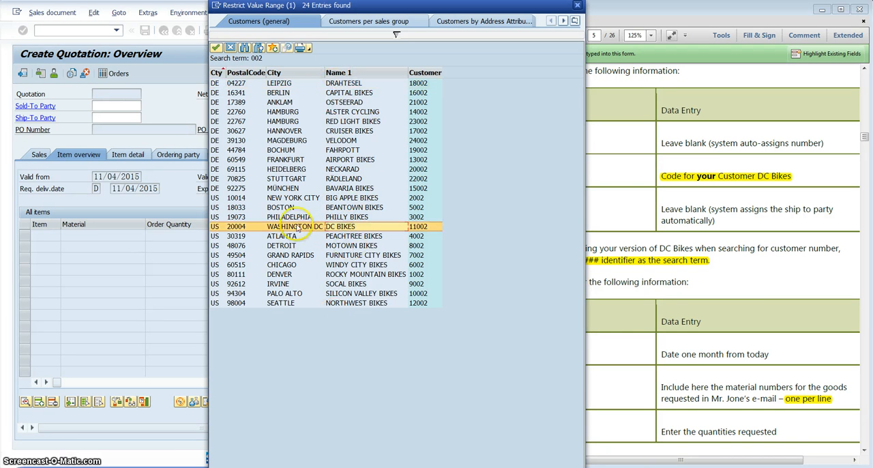
double_click(374, 230)
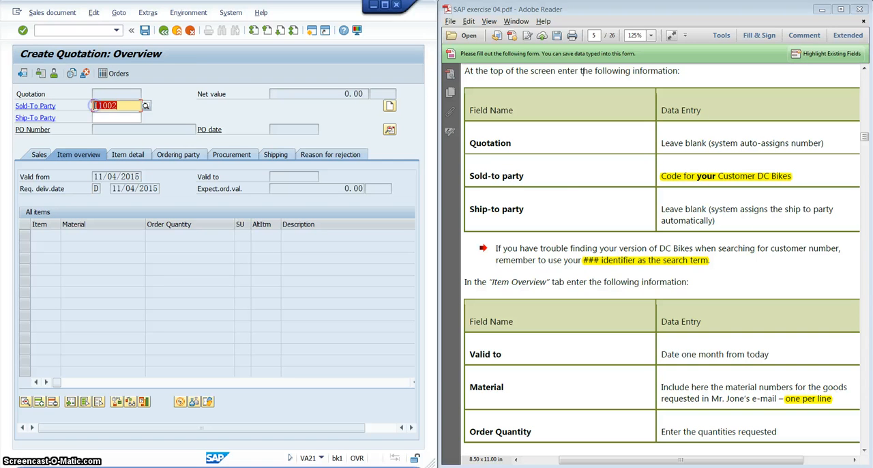
Read the exercise's ship-to party instruction and its note on using the ### identifier as the search term.
click(495, 205)
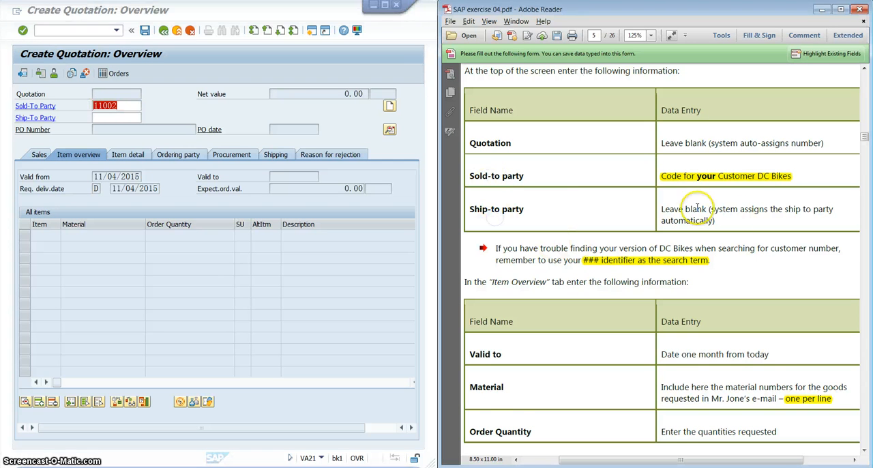
scroll(698, 208, down, 4)
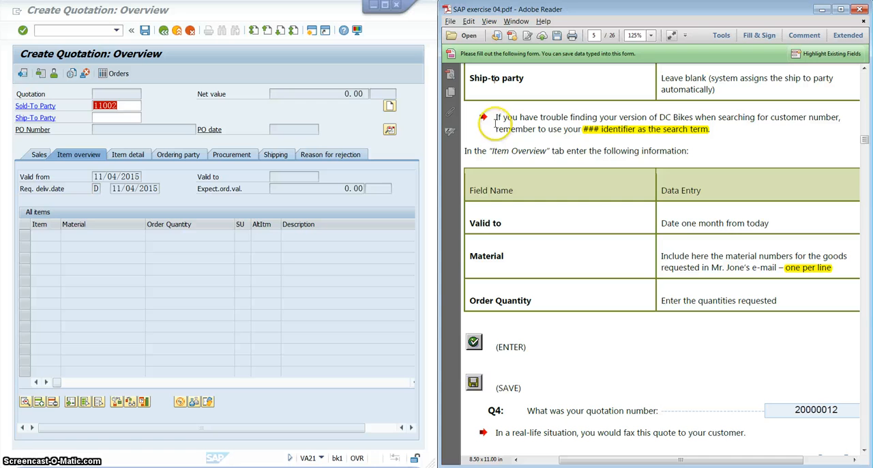
drag(495, 119, 706, 135)
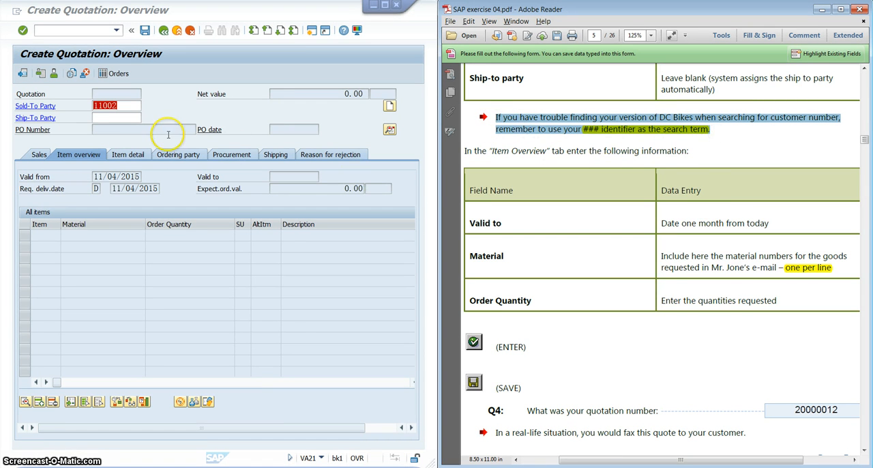
click(582, 151)
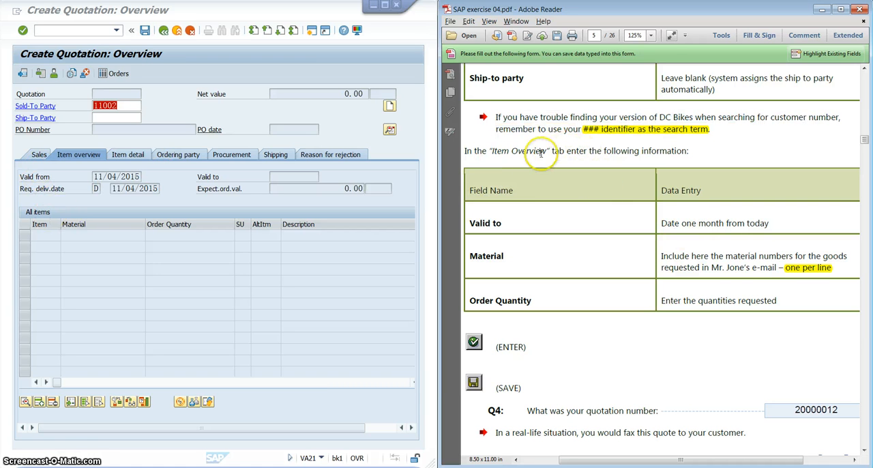
Have the DC Bikes sold-to party validated and display the quotation's item overview for data entry.
click(80, 155)
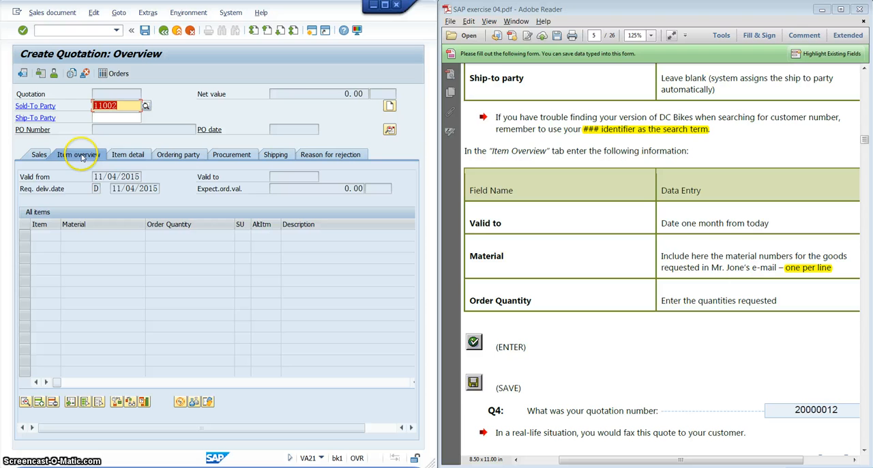
click(128, 155)
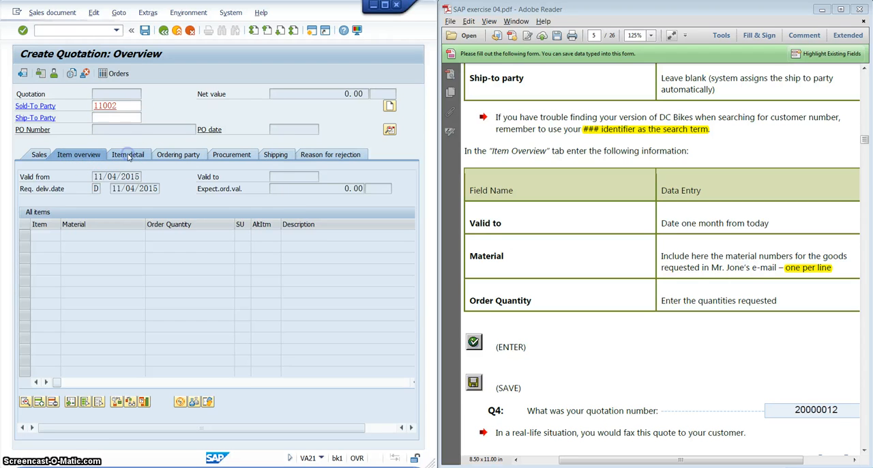
click(77, 156)
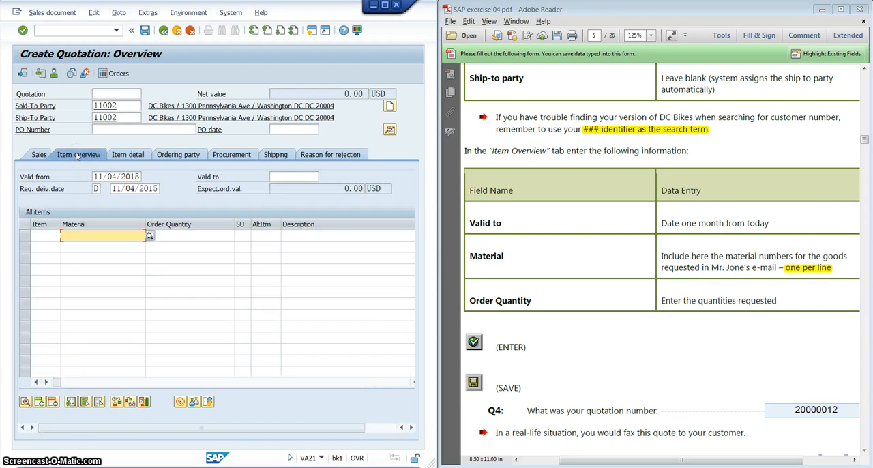
Check the exercise's validity instruction and set the quotation's valid-to date to 12/04/2015 from the calendar.
click(533, 226)
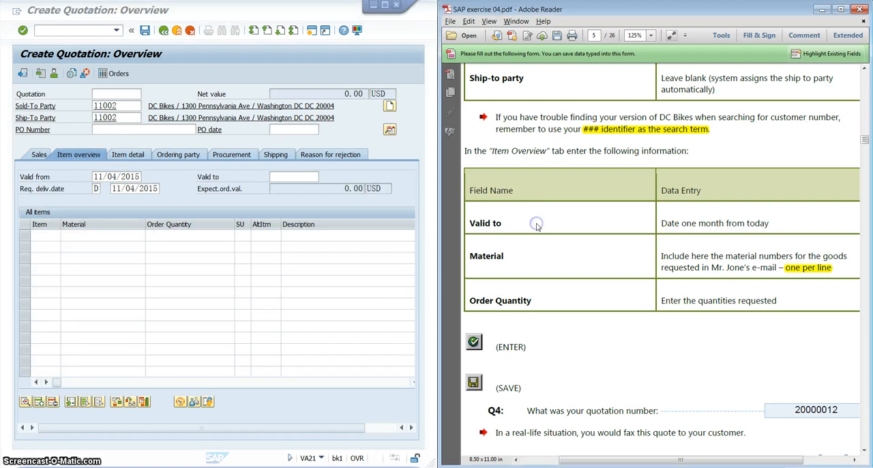
scroll(533, 227, down, 1)
scroll(533, 227, up, 1)
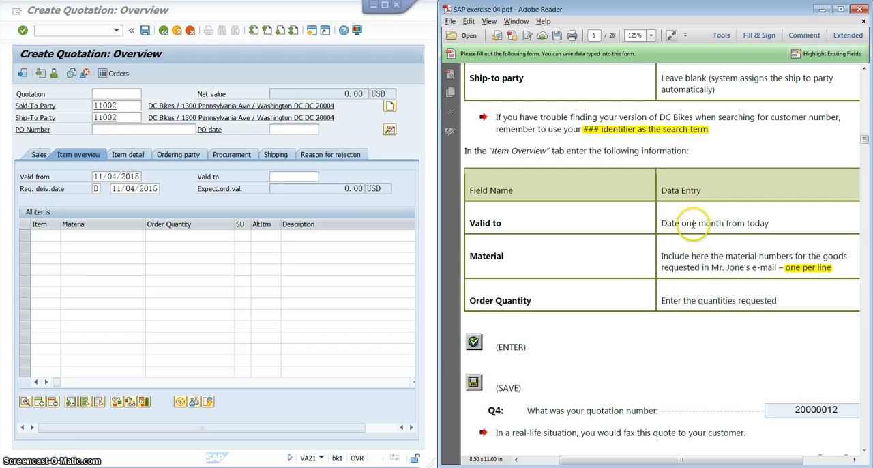
click(288, 178)
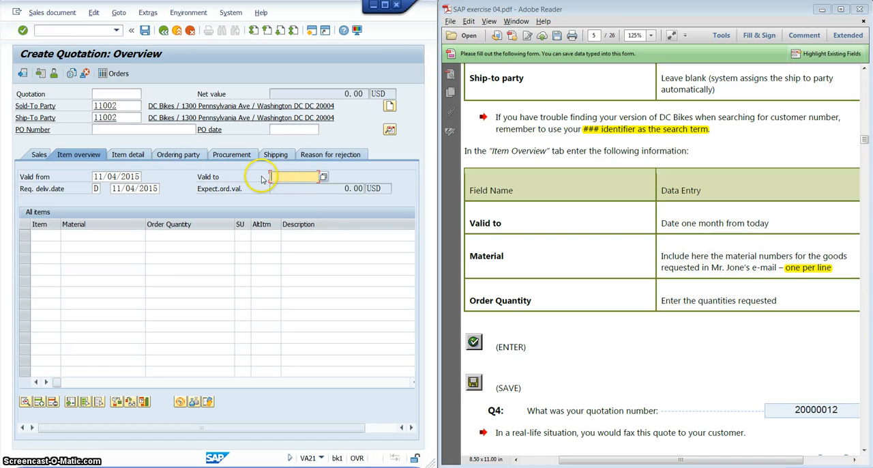
click(325, 178)
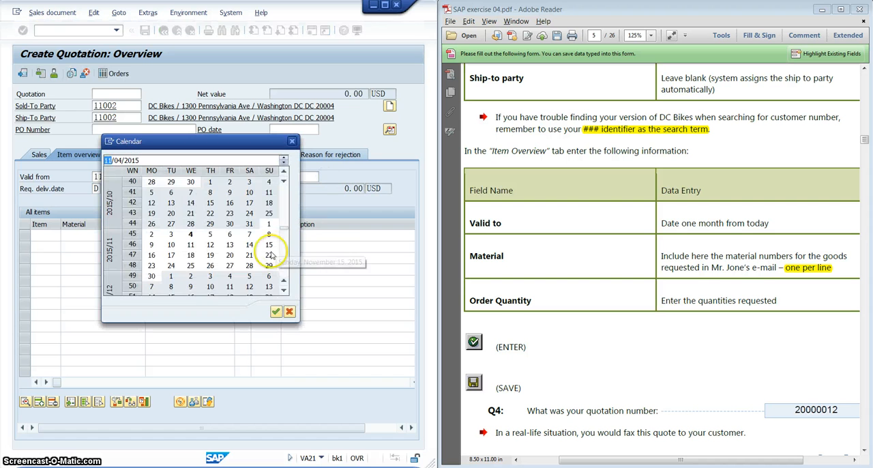
click(230, 278)
click(230, 278)
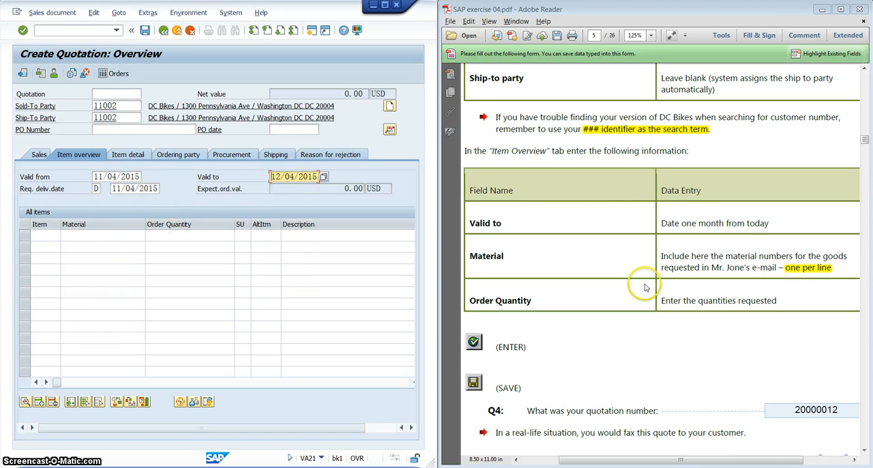
Look up the requested items in the exercise's customer e-mail and enter EPAD1002 as the first item's material.
click(626, 253)
scroll(626, 253, down, 2)
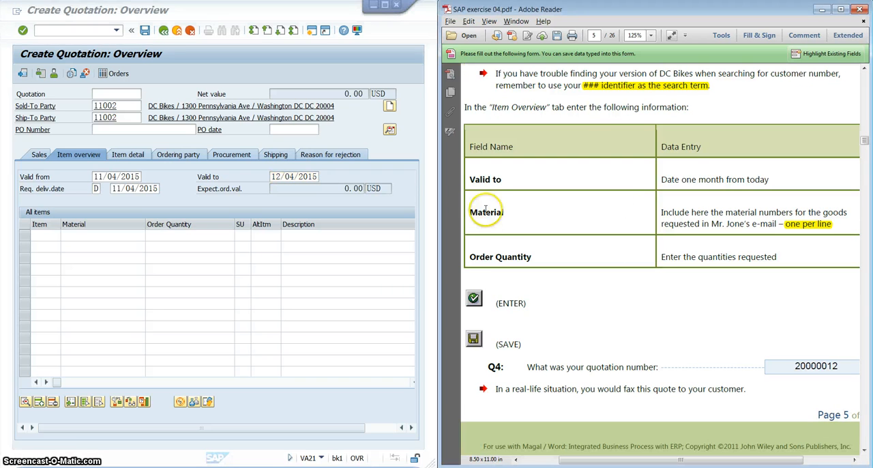
click(89, 235)
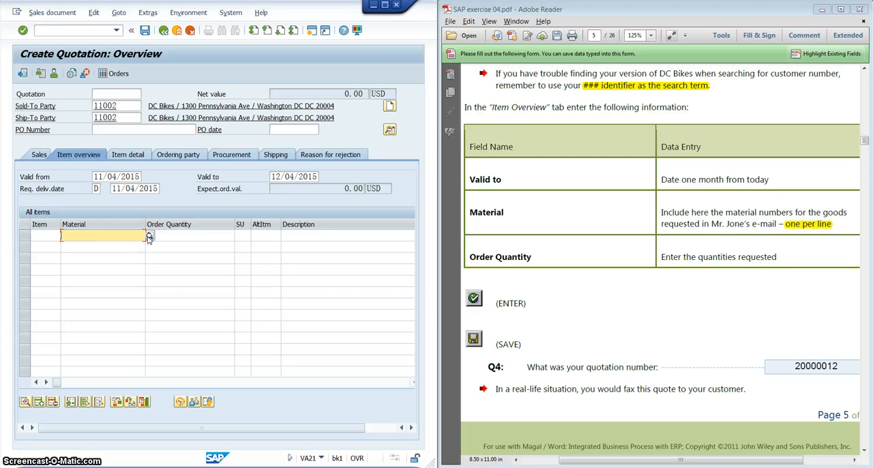
drag(866, 144, 867, 112)
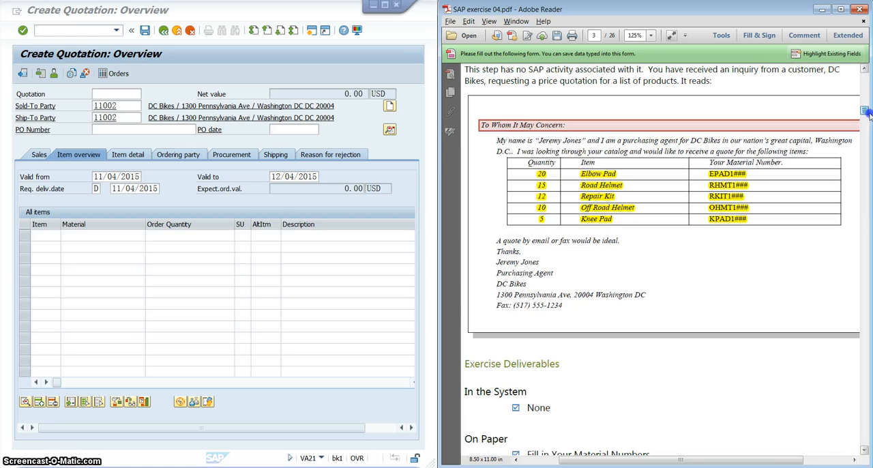
click(89, 236)
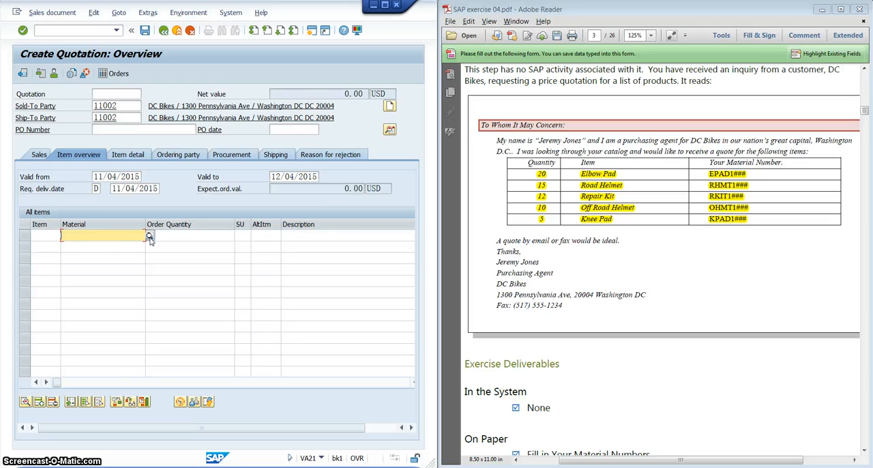
click(106, 237)
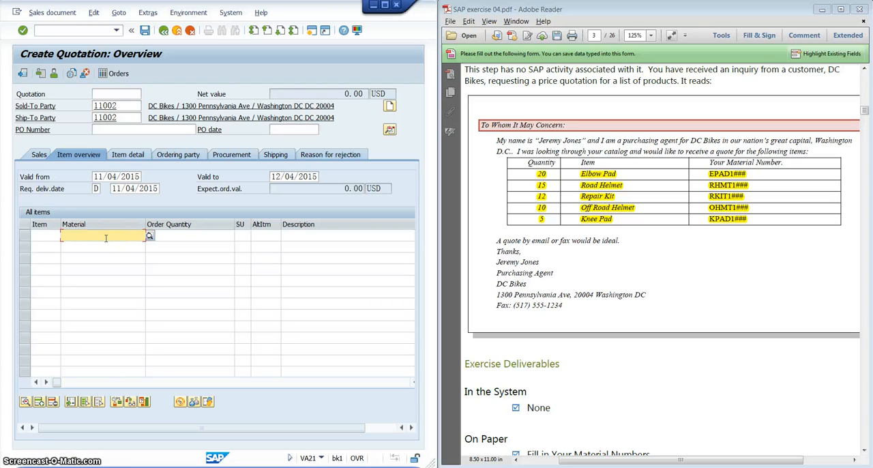
text(EPAD1002)
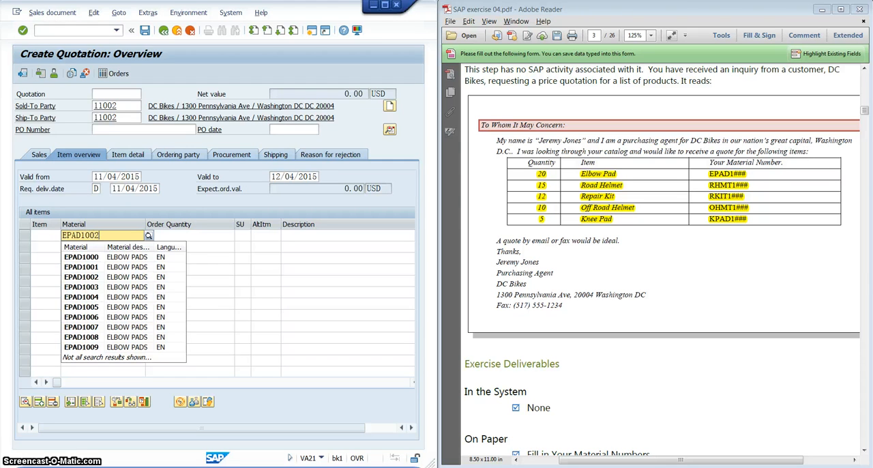
click(115, 206)
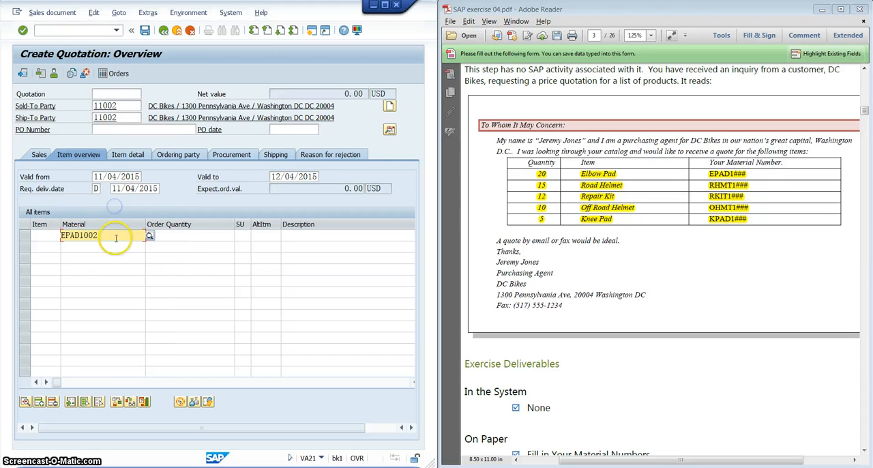
Search the materials by number with *002 and choose Elbow Pads, EPAD1002, for the first item line.
click(150, 236)
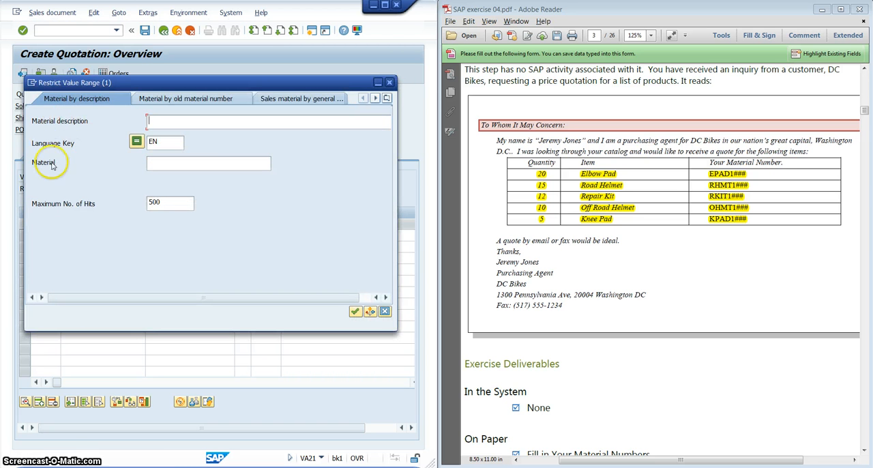
click(151, 162)
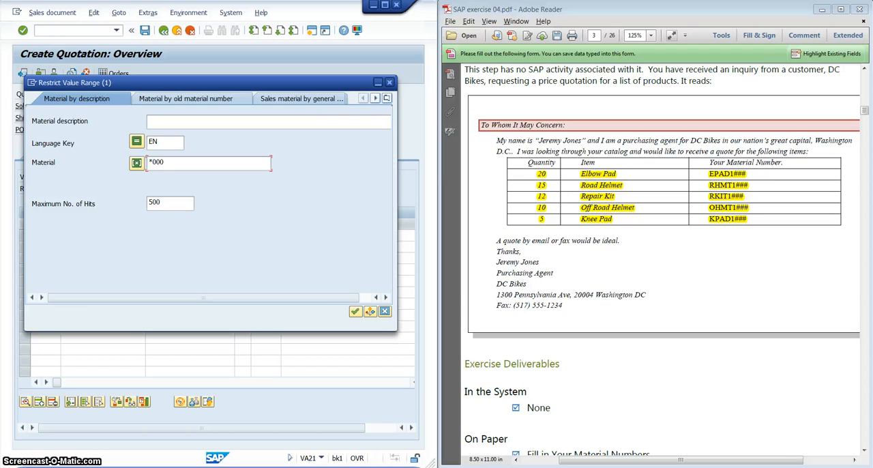
text(2)
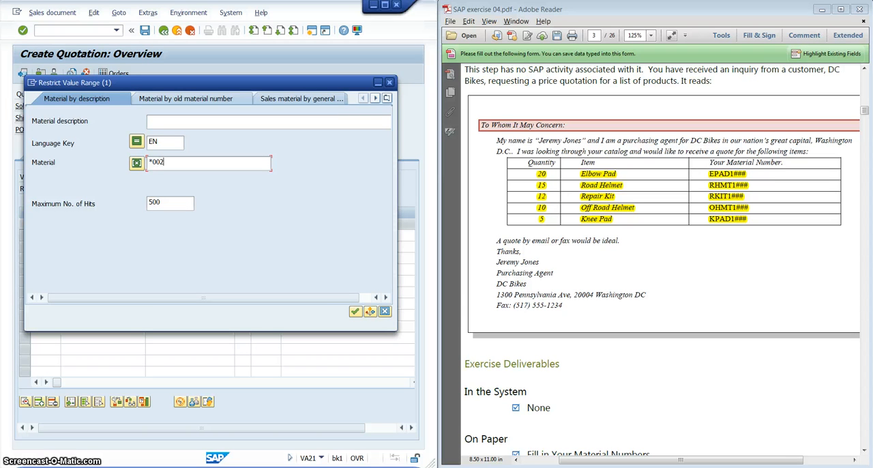
click(355, 311)
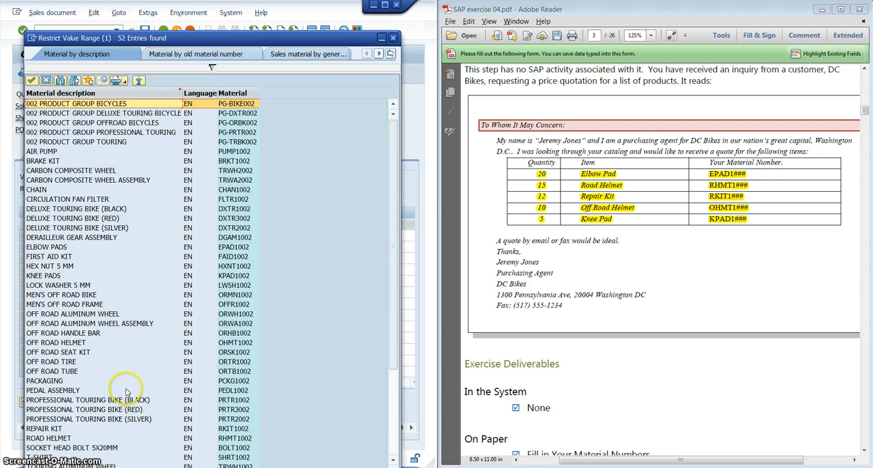
click(67, 248)
click(67, 247)
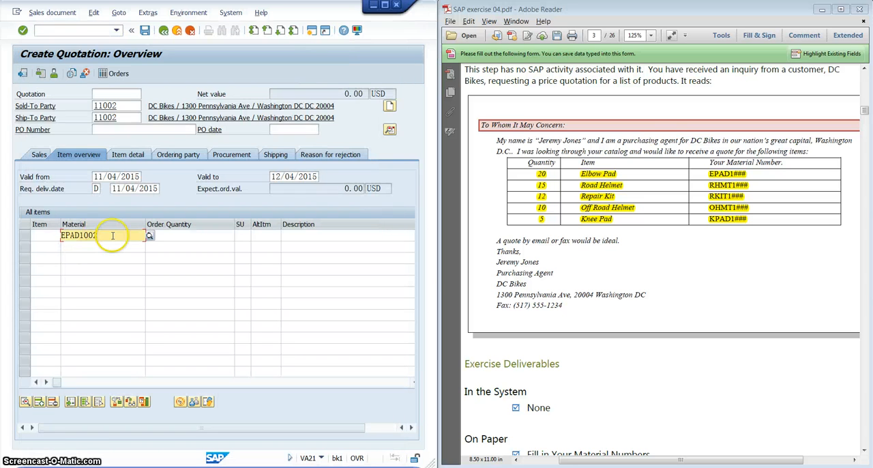
Set the order quantity of the EPAD1002 item to 20.
drag(112, 235, 51, 229)
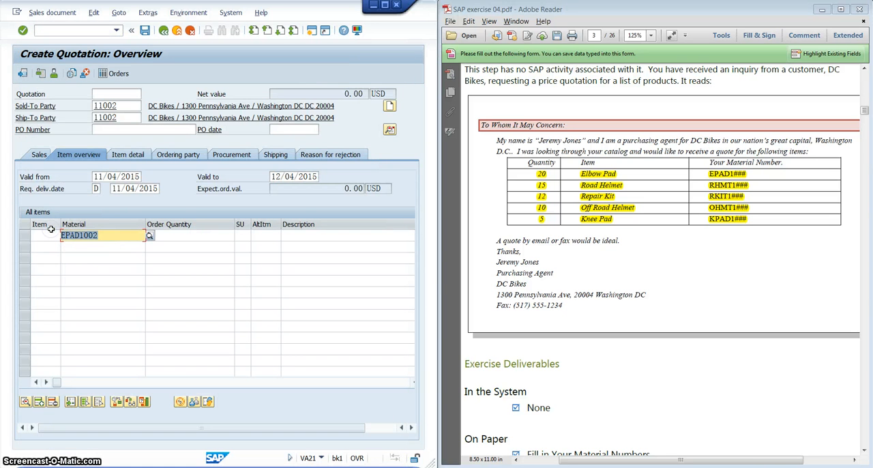
click(195, 238)
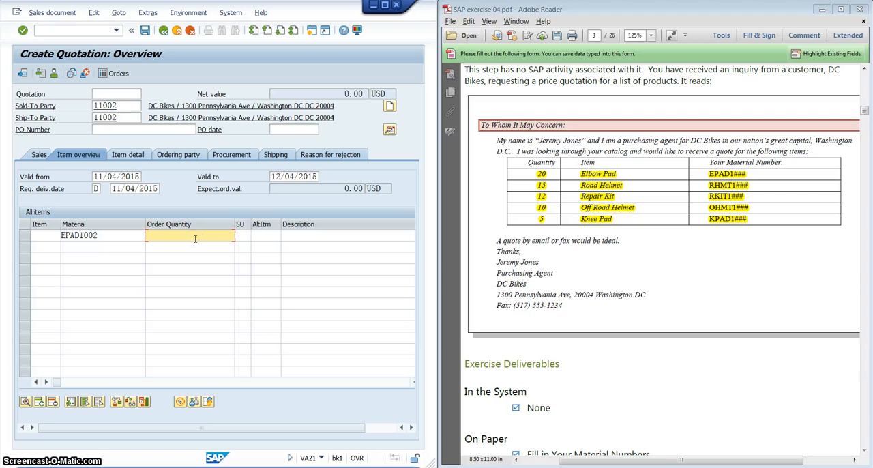
text(20)
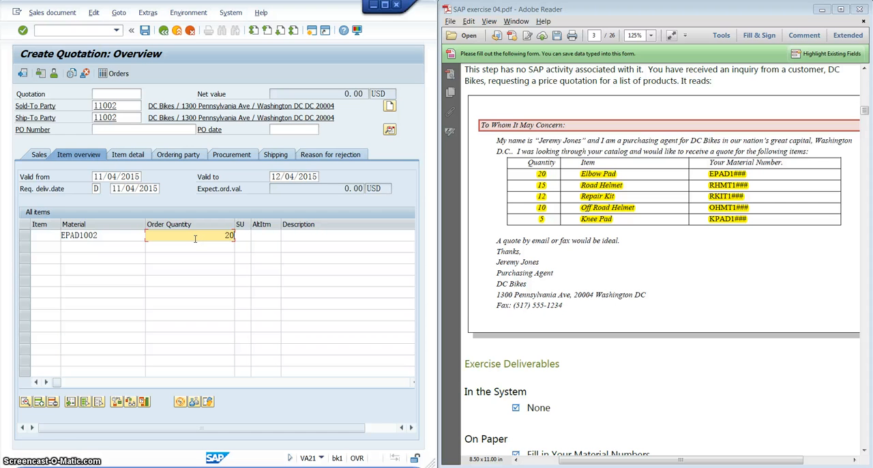
Review the remaining items in the customer's e-mail and find the exercise's instructions for entering and saving the quotation.
click(628, 172)
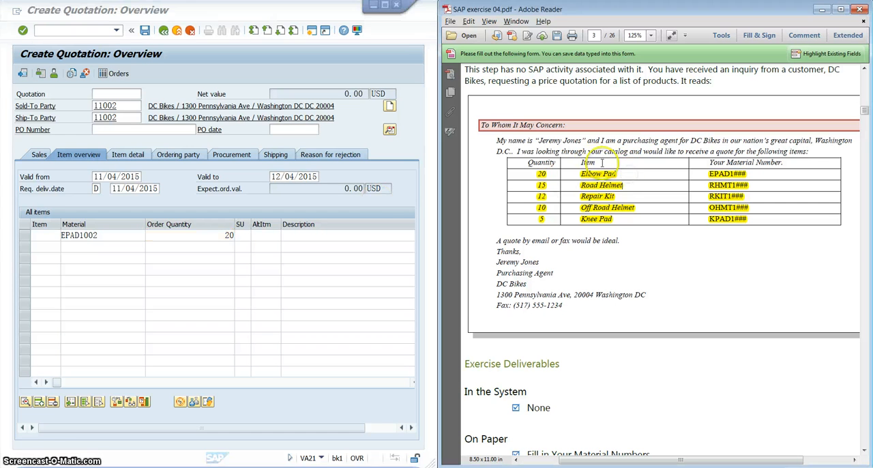
click(99, 247)
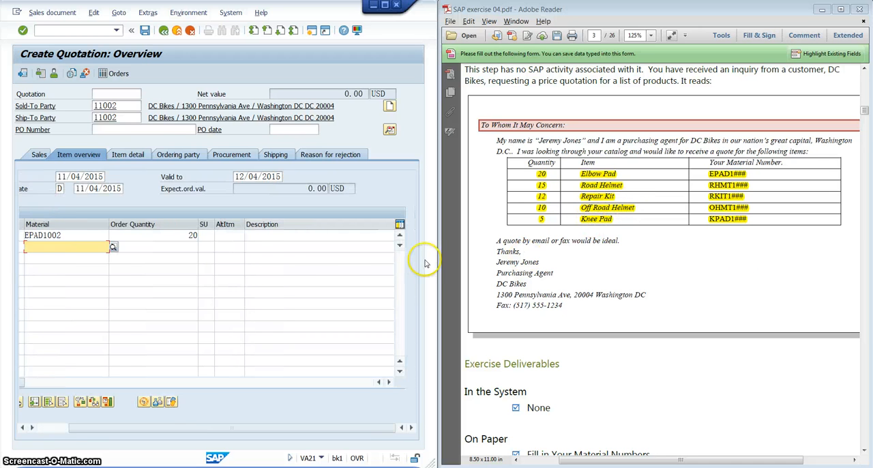
click(732, 202)
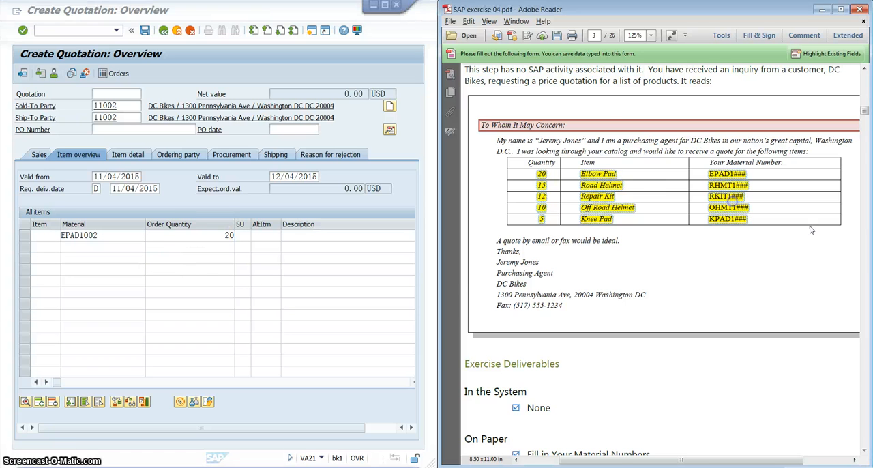
scroll(727, 287, down, 15)
scroll(726, 286, down, 15)
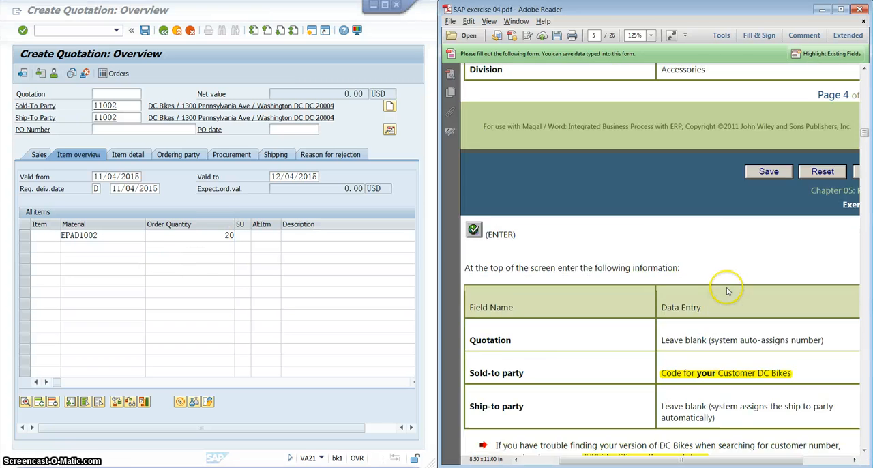
scroll(727, 289, down, 3)
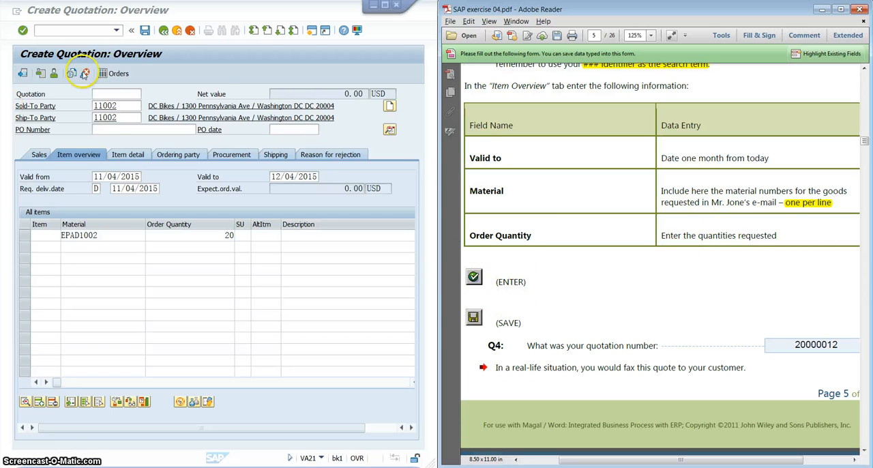
Have the elbow pads item validated and save the DC Bikes quotation.
click(240, 81)
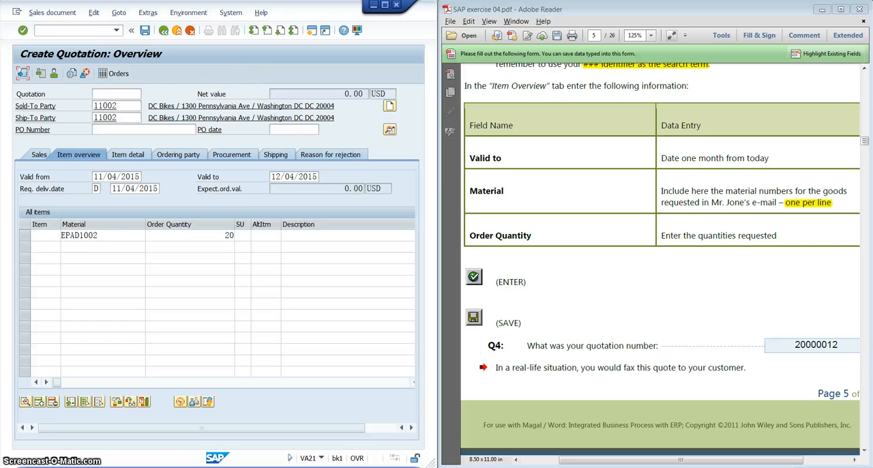
click(22, 30)
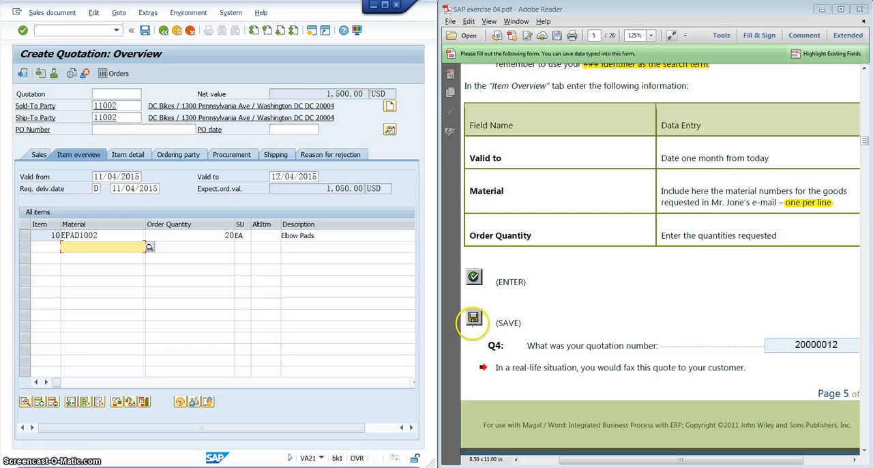
click(144, 31)
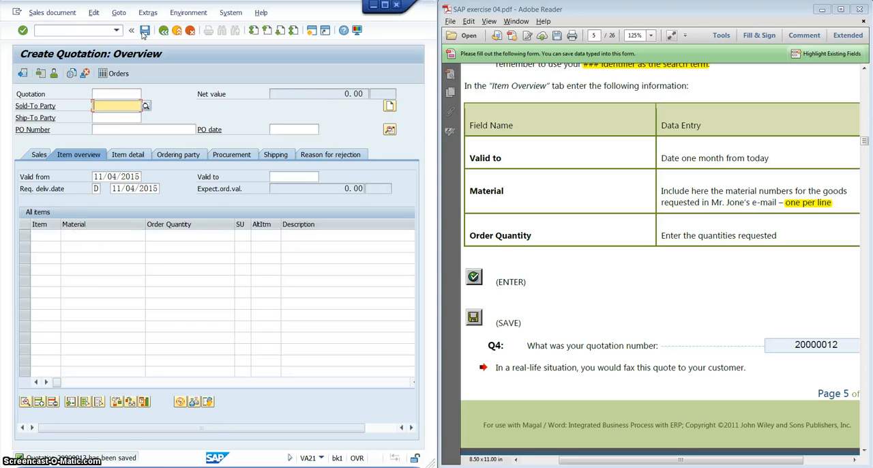
Copy the new quotation number from the save message's details and replace the Q4 answer in the exercise with it.
click(94, 459)
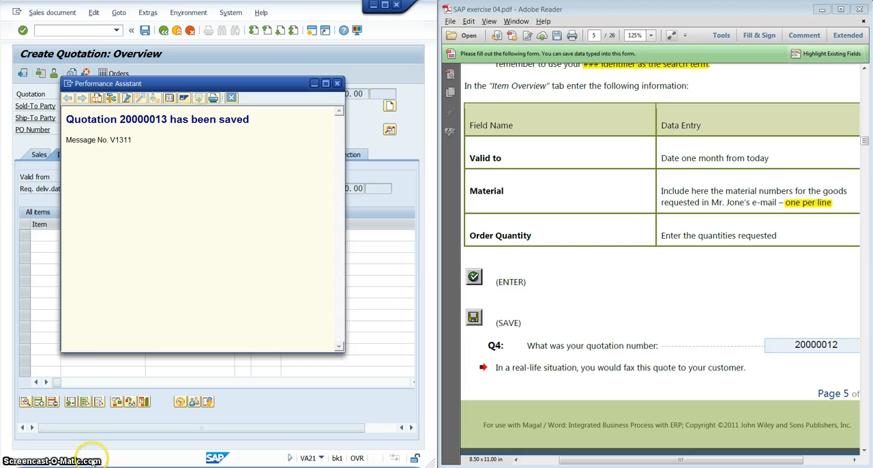
drag(118, 117, 162, 120)
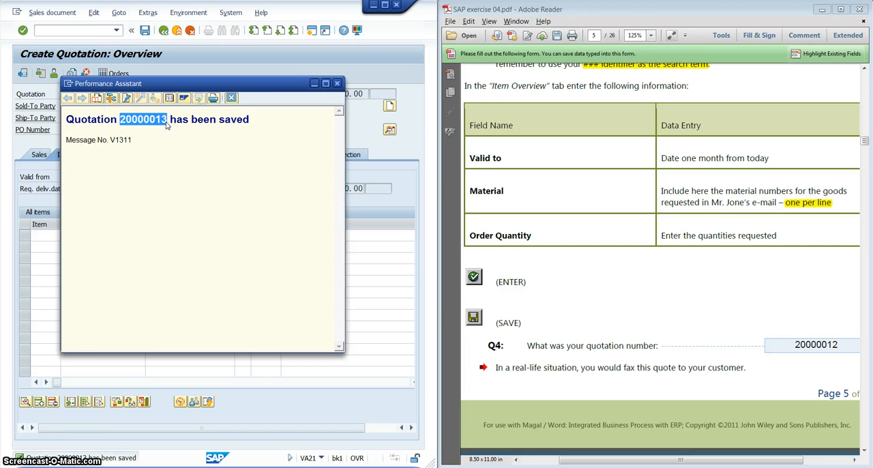
click(337, 83)
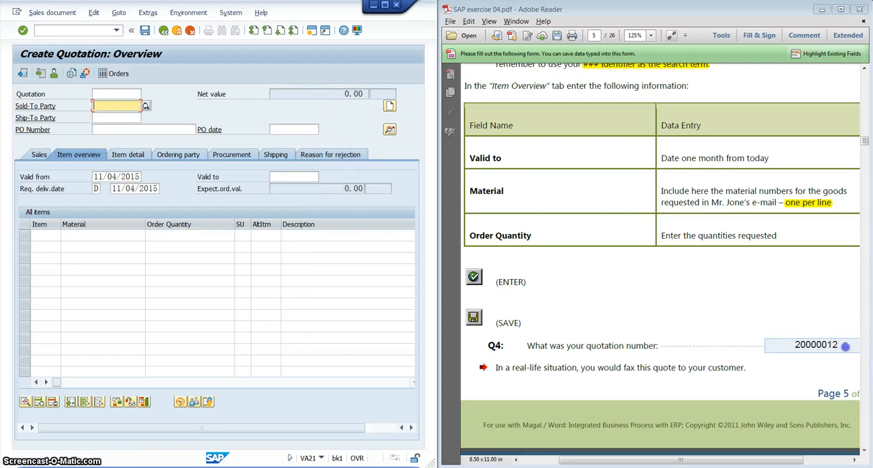
drag(839, 345, 747, 344)
text(20000013)
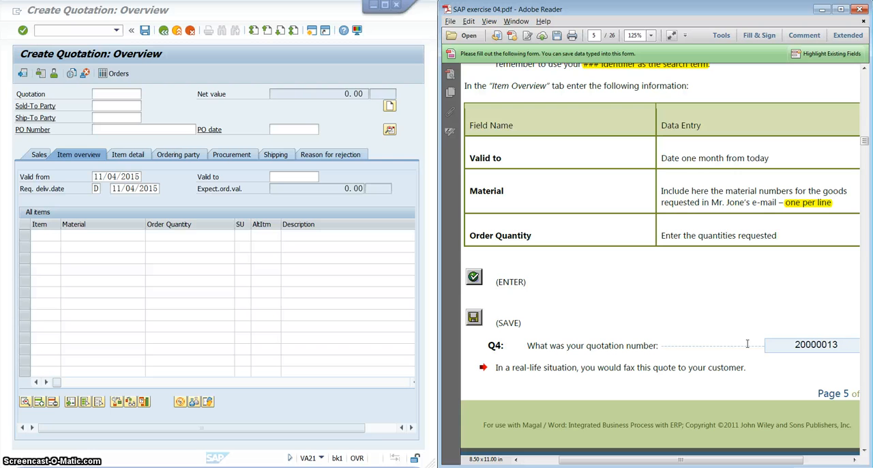
Read the exercise's Review Order Status section on viewing the document flow in VA23 and its questions from Q5.
click(717, 281)
scroll(717, 282, down, 7)
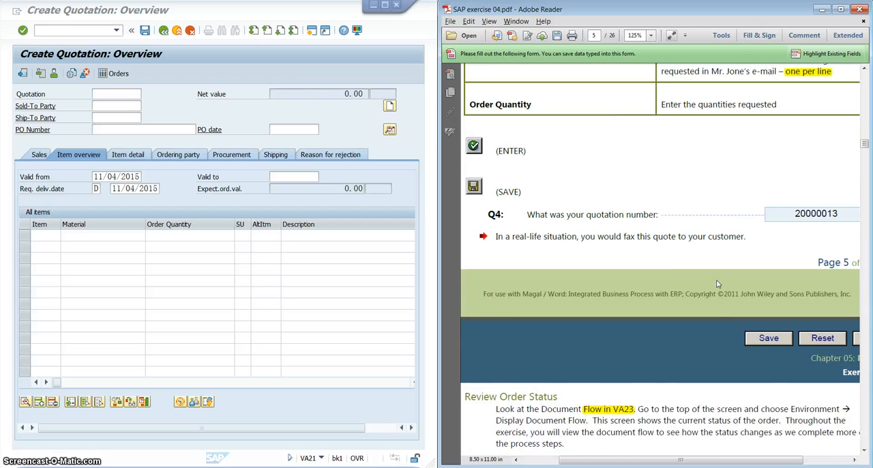
scroll(567, 232, down, 1)
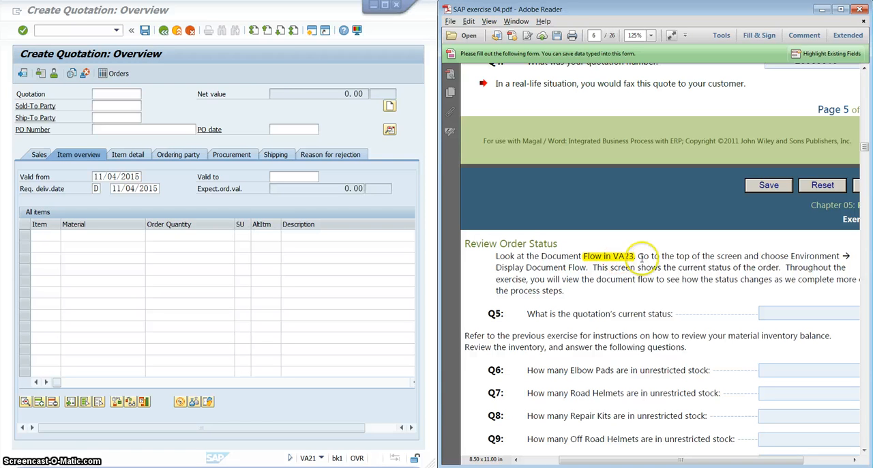
click(273, 60)
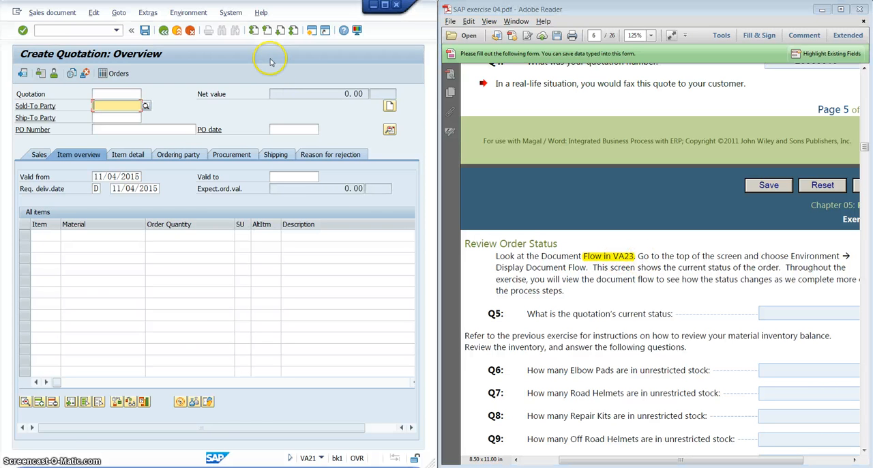
Leave quotation creation and open transaction VA23 for displaying a quotation.
click(176, 32)
click(74, 29)
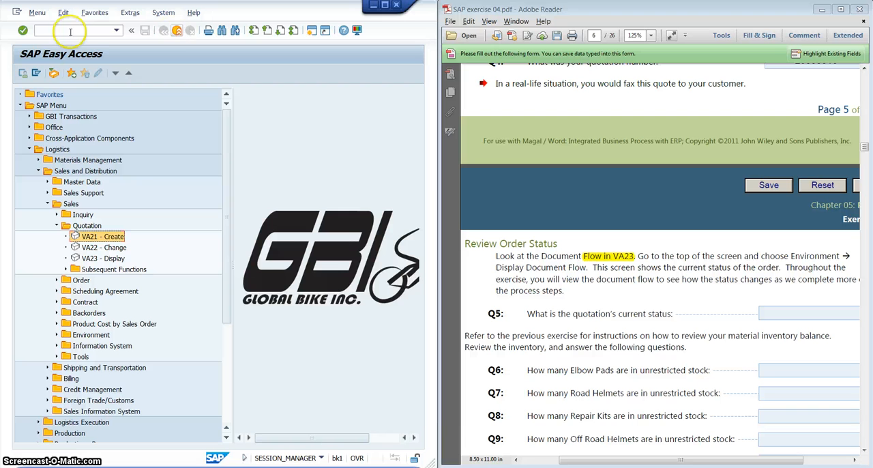
text(va23)
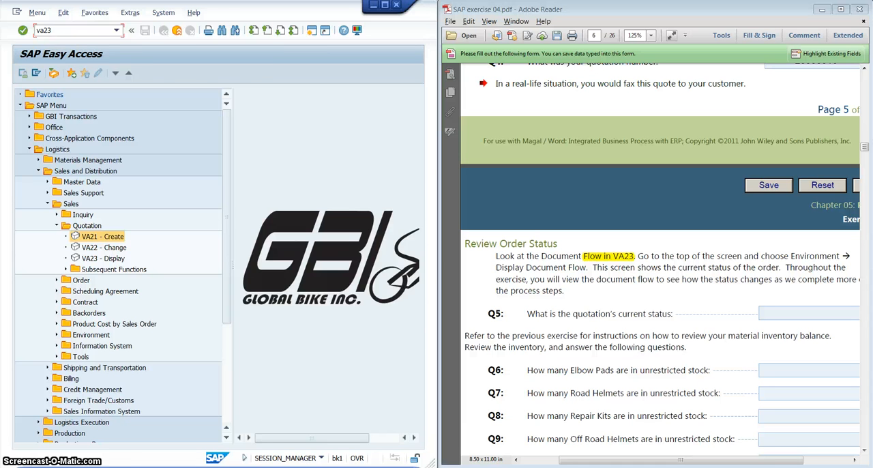
key(Return)
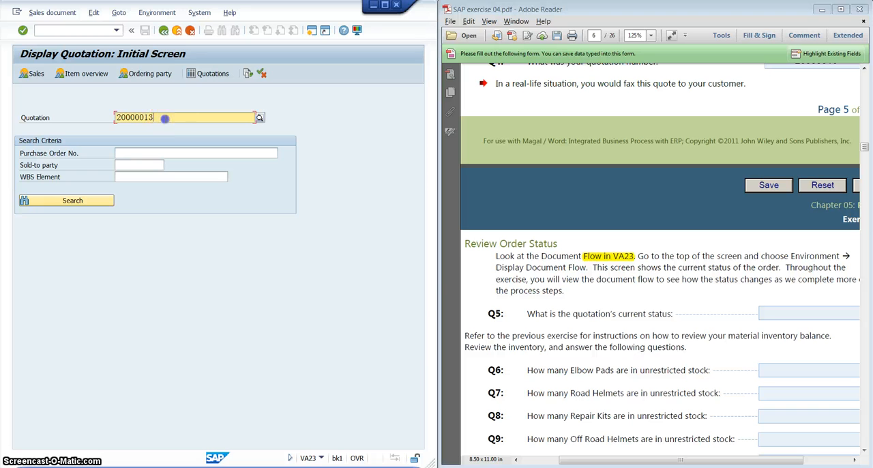
Display the document flow of the DC Bikes quotation and check its document, date and status.
drag(165, 118, 94, 116)
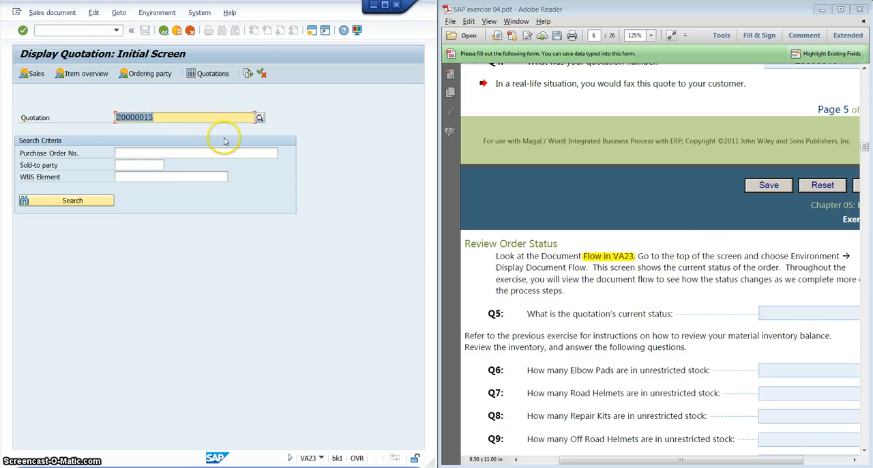
click(145, 13)
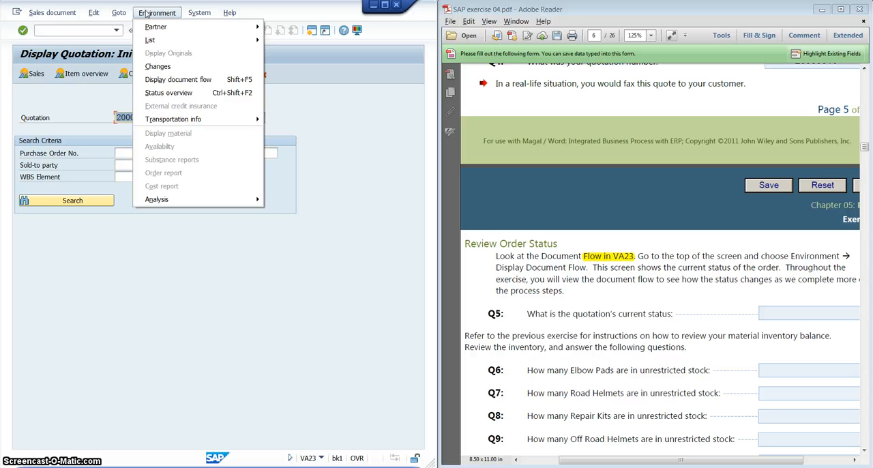
click(190, 82)
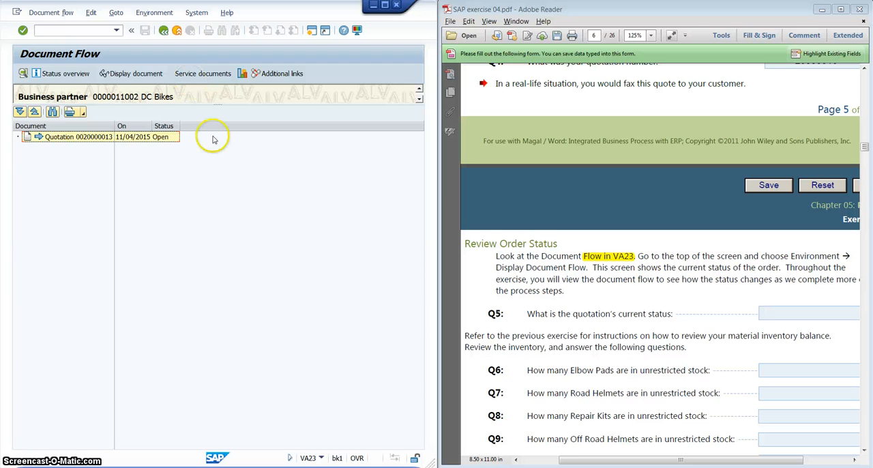
click(61, 137)
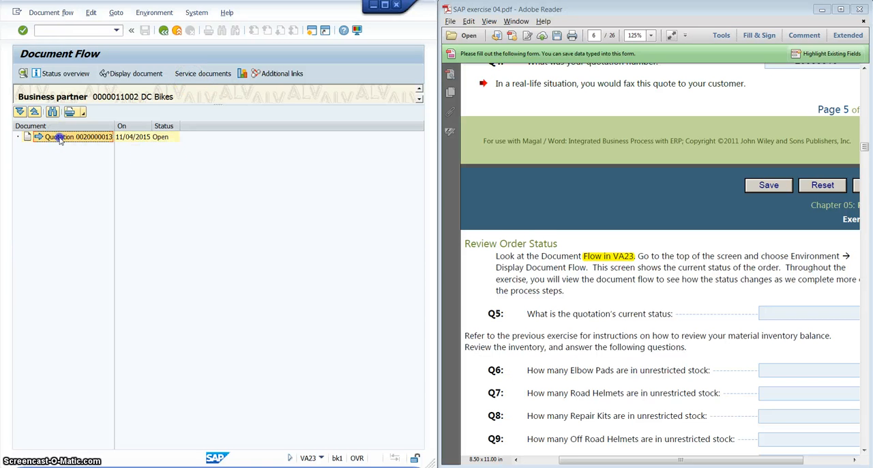
click(135, 138)
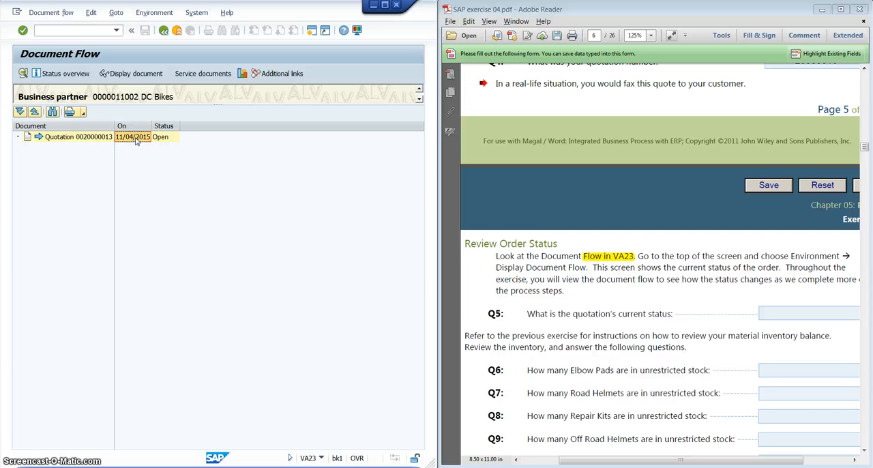
click(167, 139)
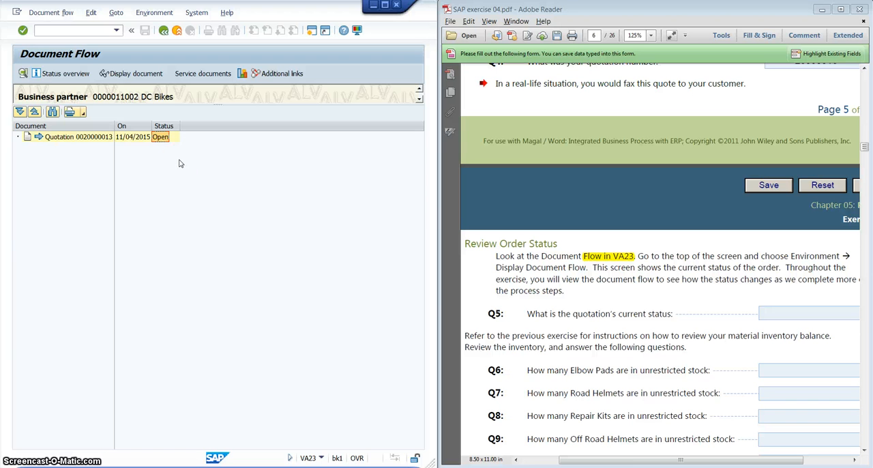
Look over the exercise questions from Q5 to Q12 and exit the document flow back to SAP Easy Access.
click(785, 312)
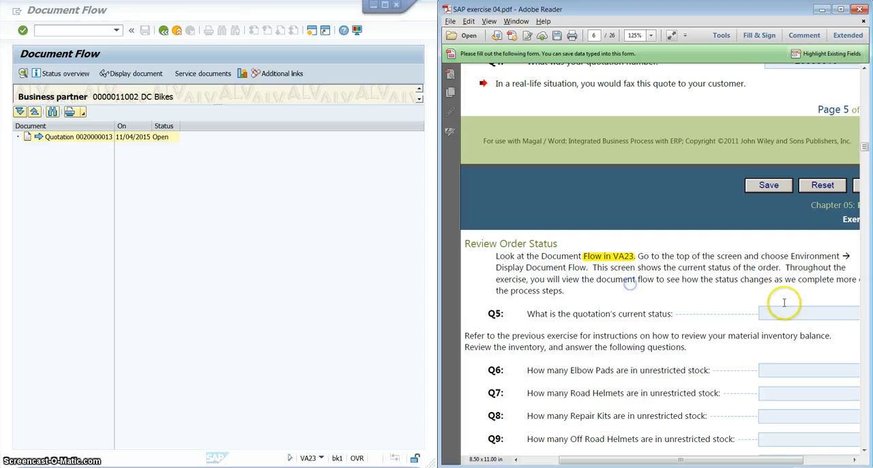
scroll(785, 313, down, 5)
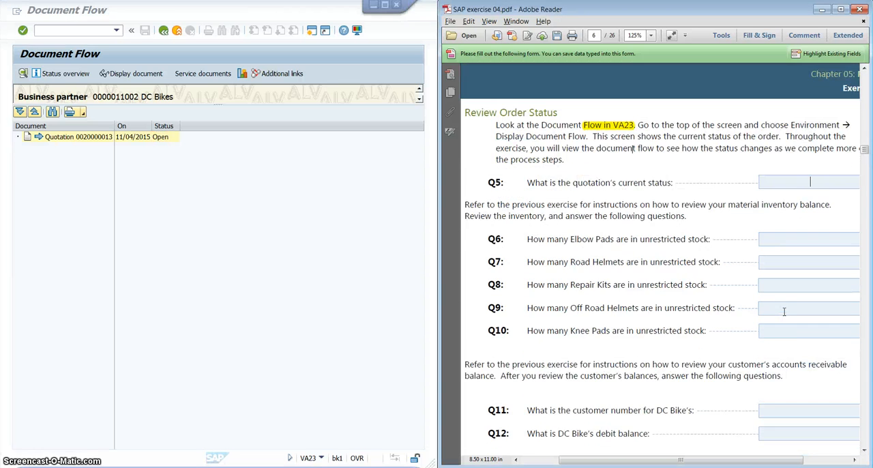
click(189, 148)
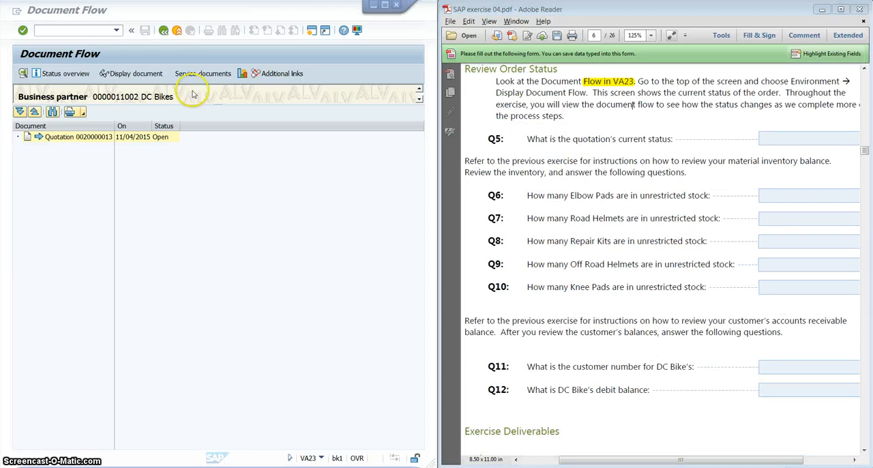
click(176, 31)
click(176, 32)
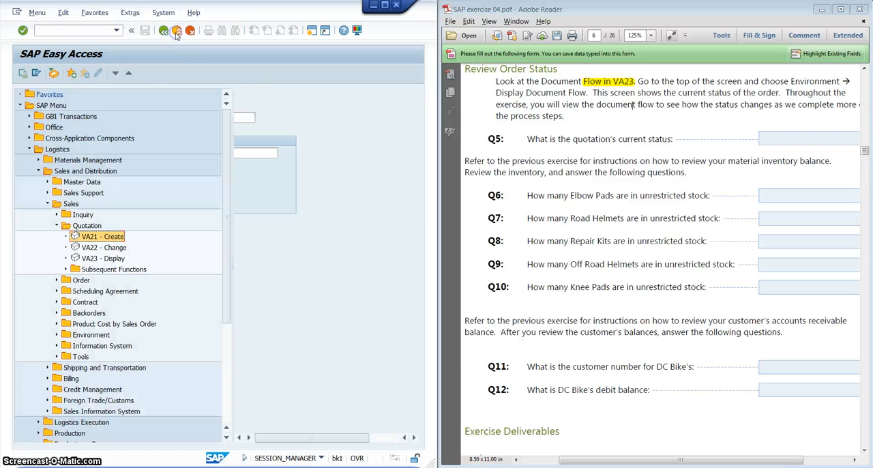
Read the exercise's unrestricted stock questions from Q6 and open transaction MB52.
click(578, 189)
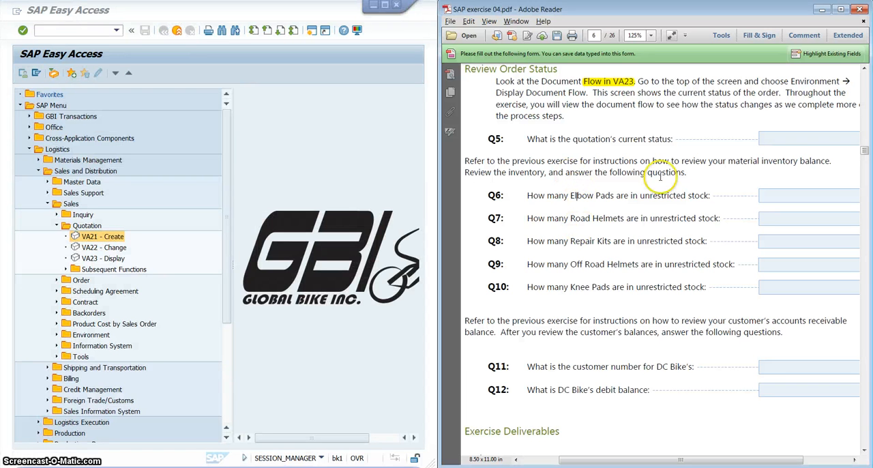
scroll(709, 191, down, 1)
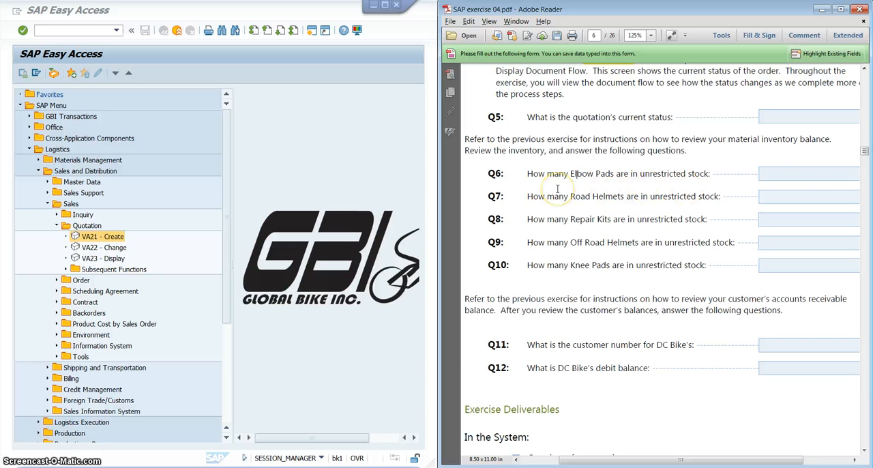
click(802, 174)
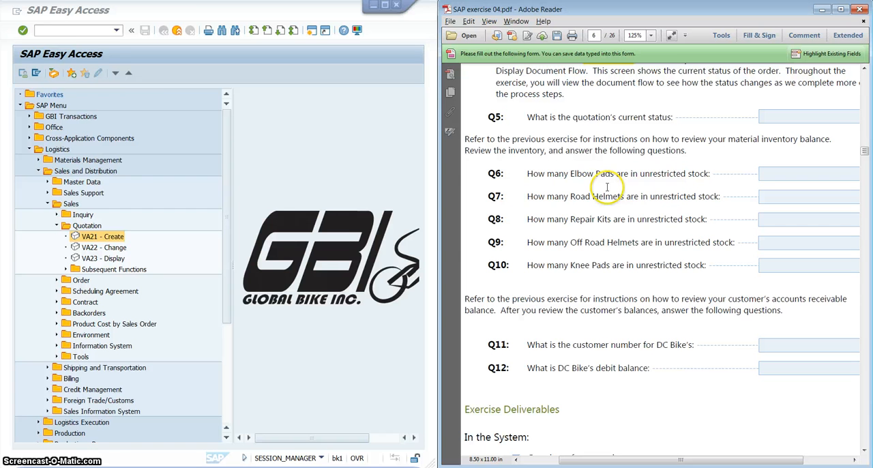
click(89, 29)
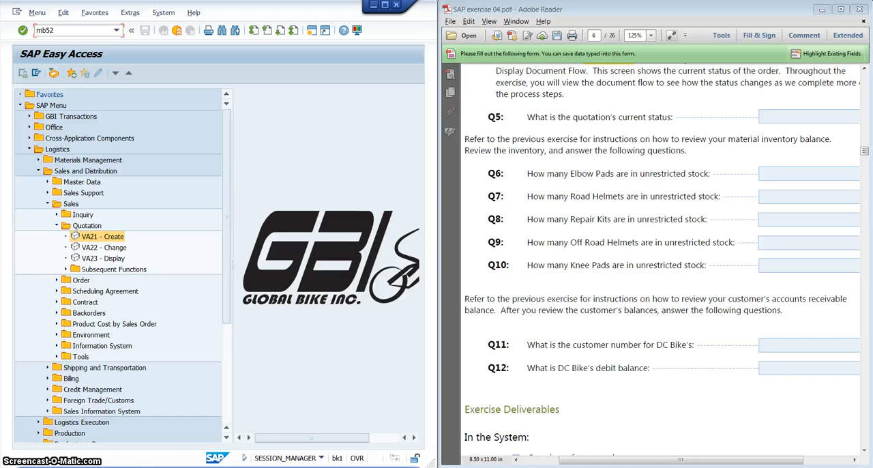
key(Return)
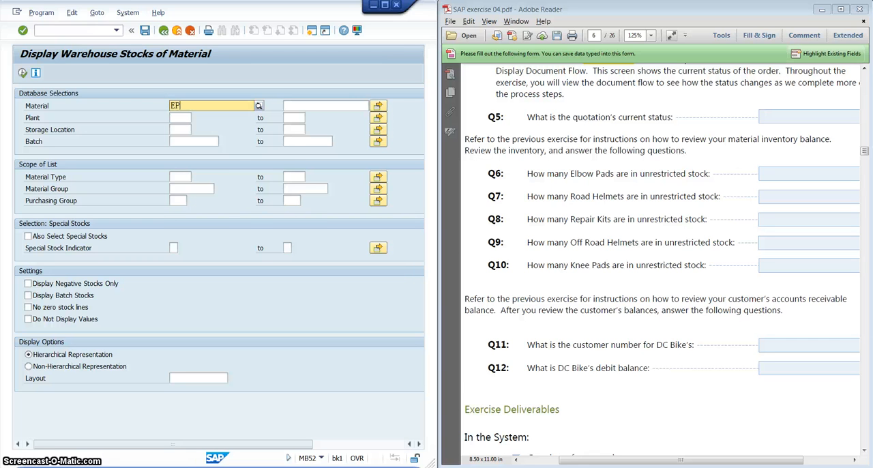
Run the warehouse stock report for material EPAD1002.
text(EPAD10002)
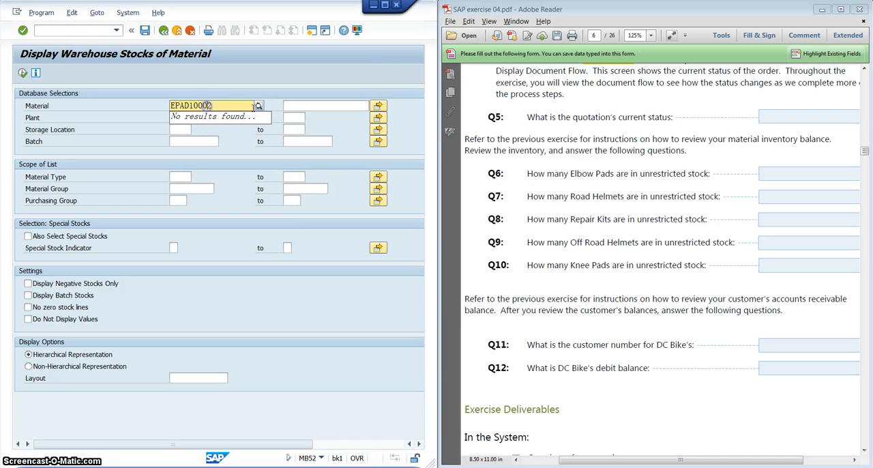
key(BackSpace)
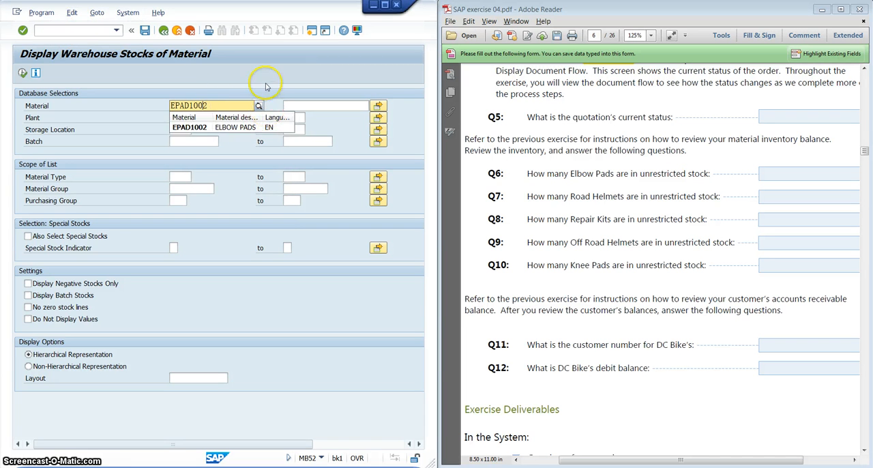
click(269, 83)
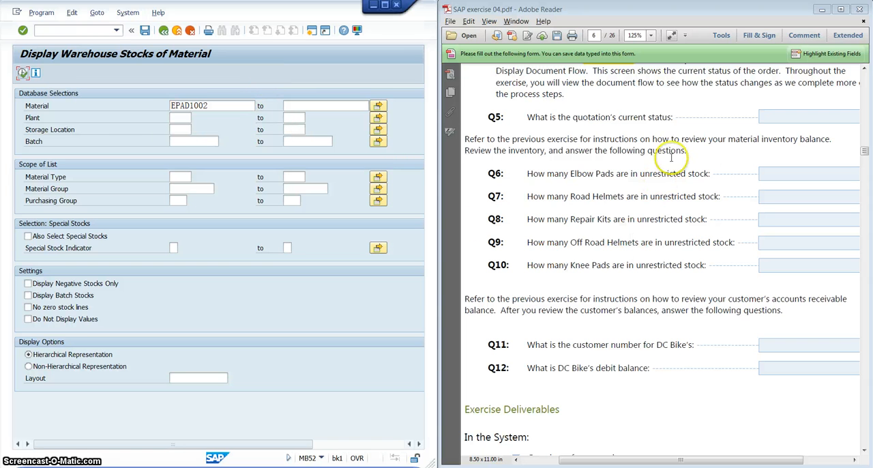
click(22, 73)
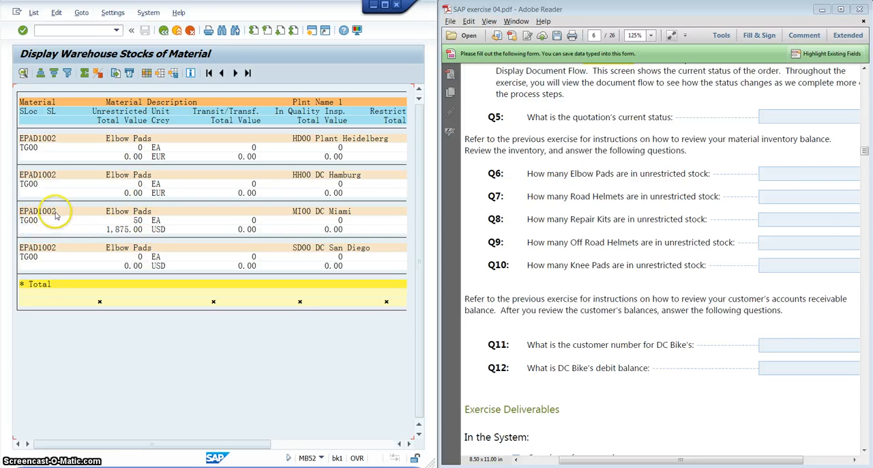
Answer Q6 with 50, the DC Miami unrestricted stock of elbow pads, and exit the stock report.
click(135, 222)
drag(136, 223, 143, 225)
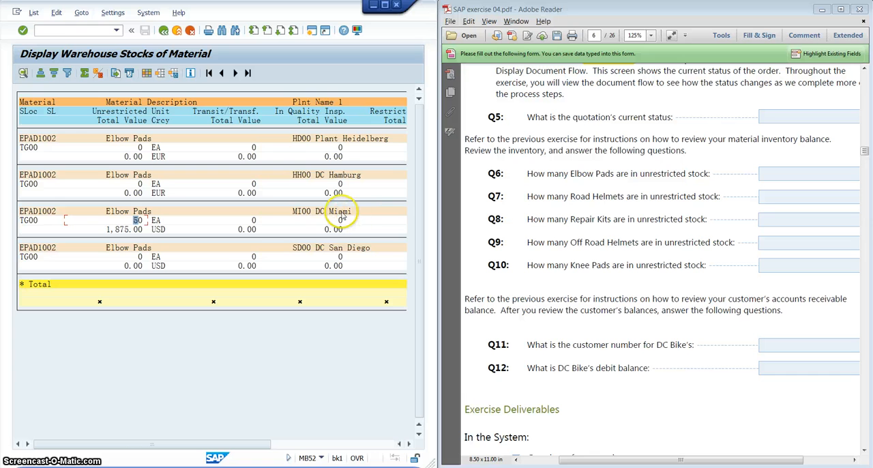
click(823, 174)
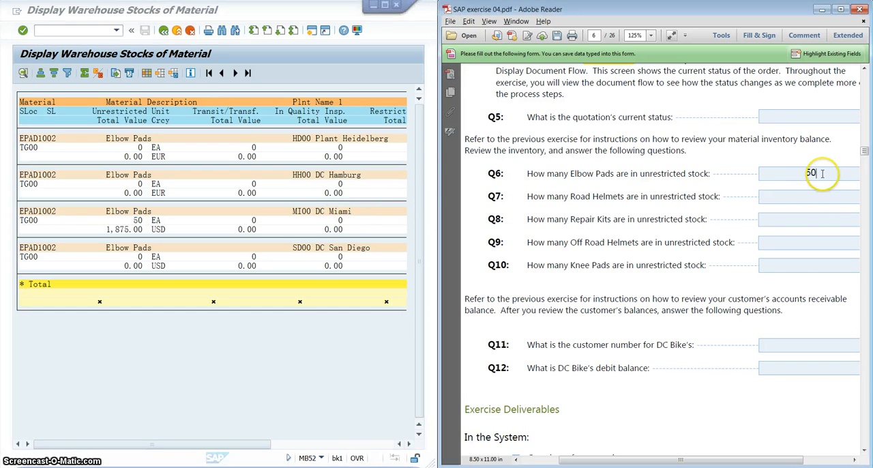
click(823, 197)
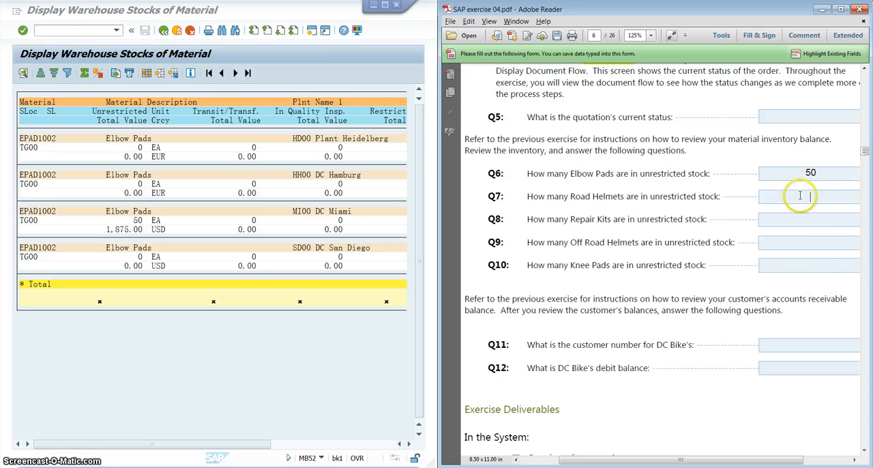
click(230, 350)
click(177, 31)
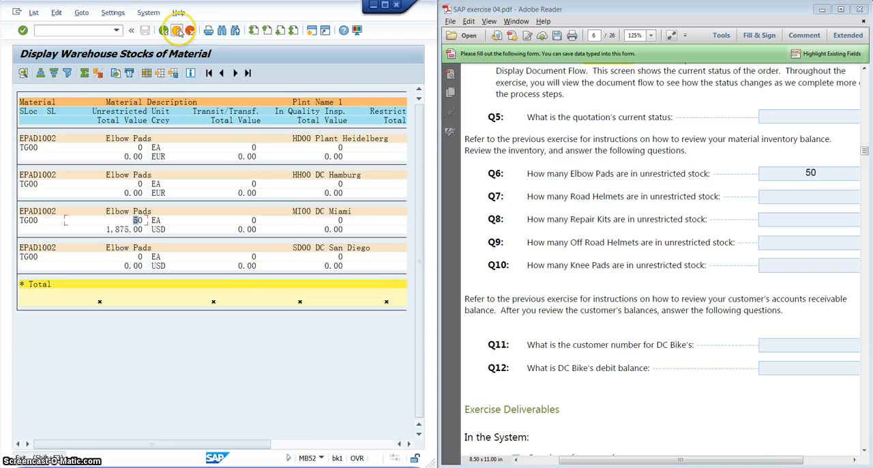
click(177, 30)
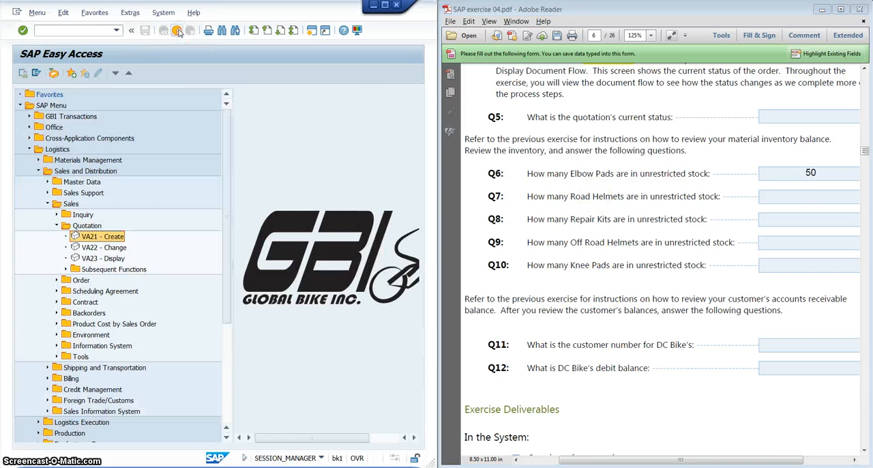
Find the exercise's Q11 and Q12 on the DC Bikes receivables balance and collapse the Logistics folder.
click(624, 256)
scroll(624, 255, down, 4)
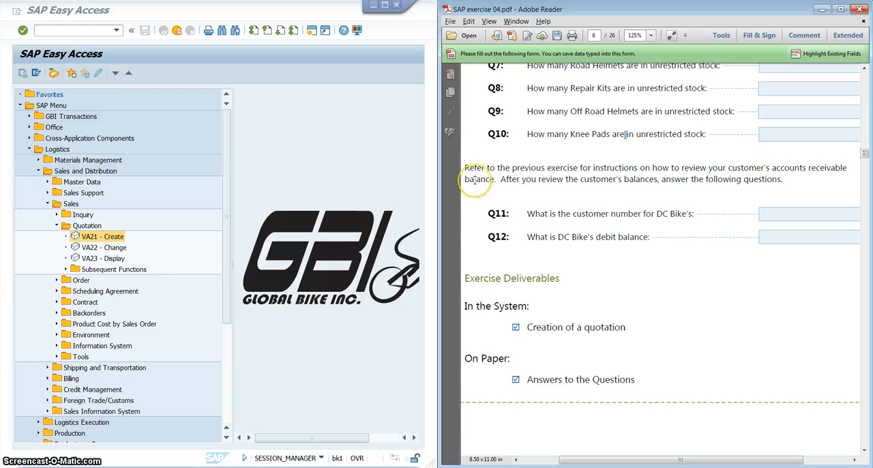
scroll(517, 176, down, 1)
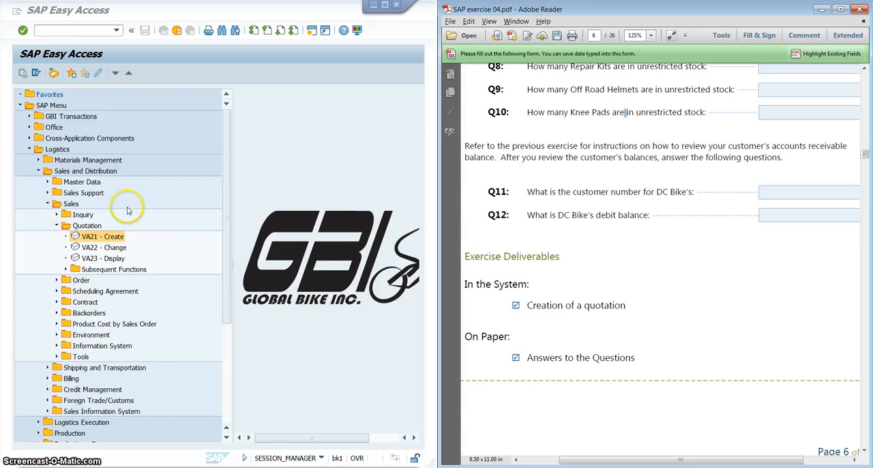
click(38, 170)
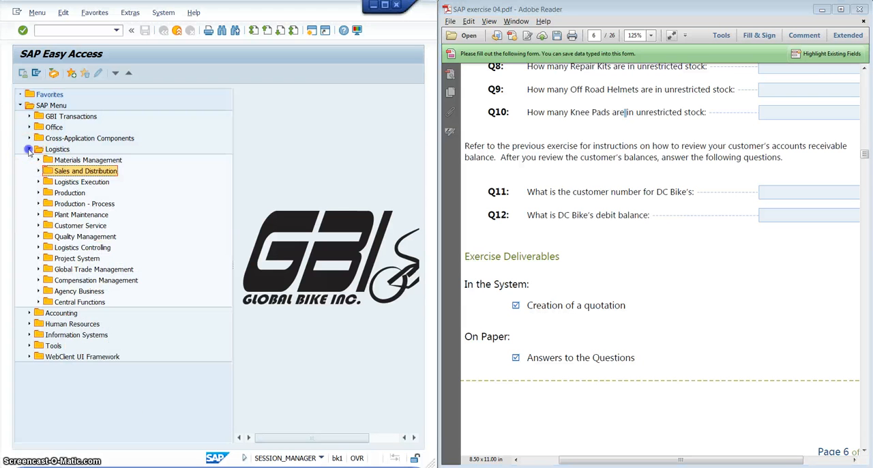
click(30, 149)
Open transaction FD10N - Display Balances from the Accounts Receivable account functions under Financial Accounting.
double_click(41, 160)
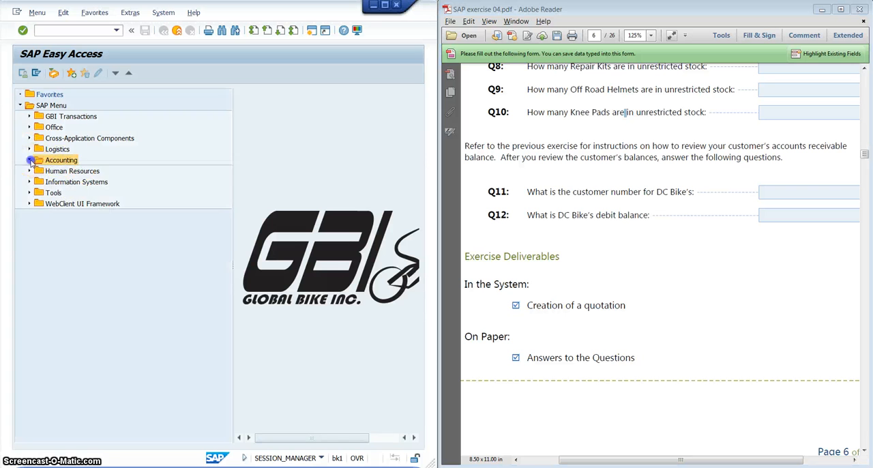
click(38, 171)
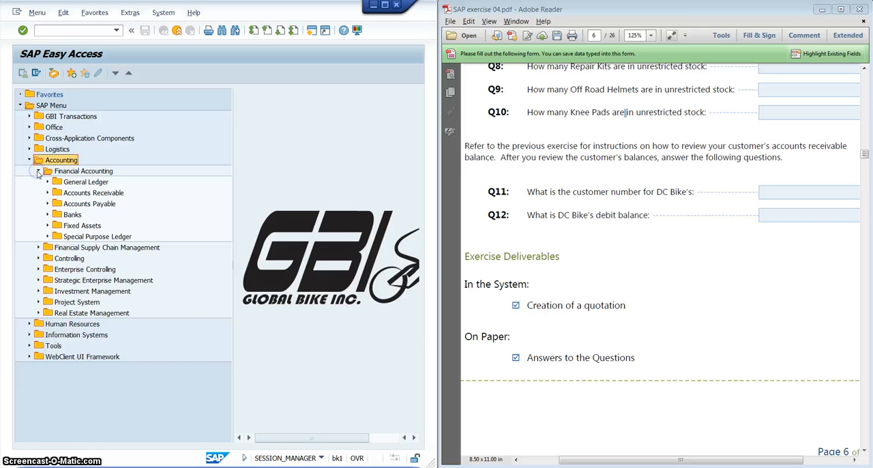
click(106, 196)
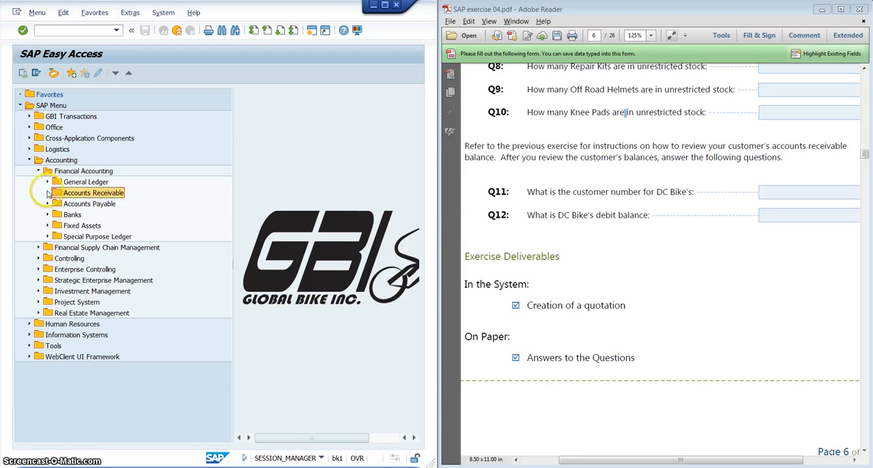
click(48, 193)
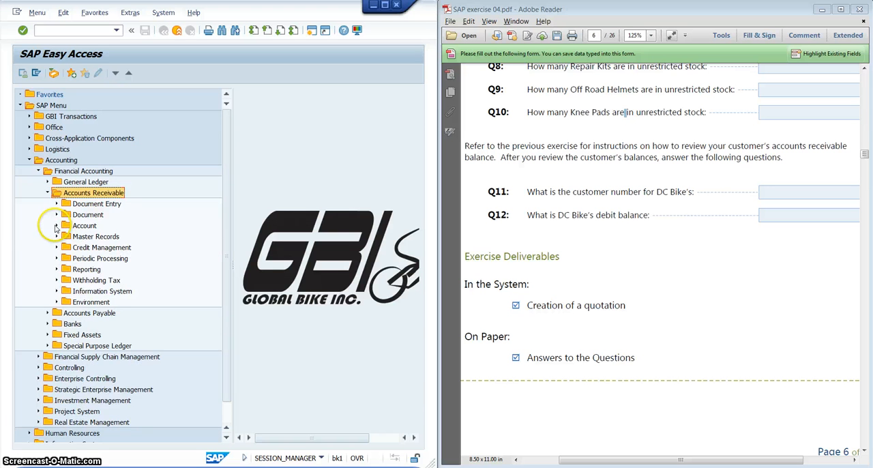
click(57, 227)
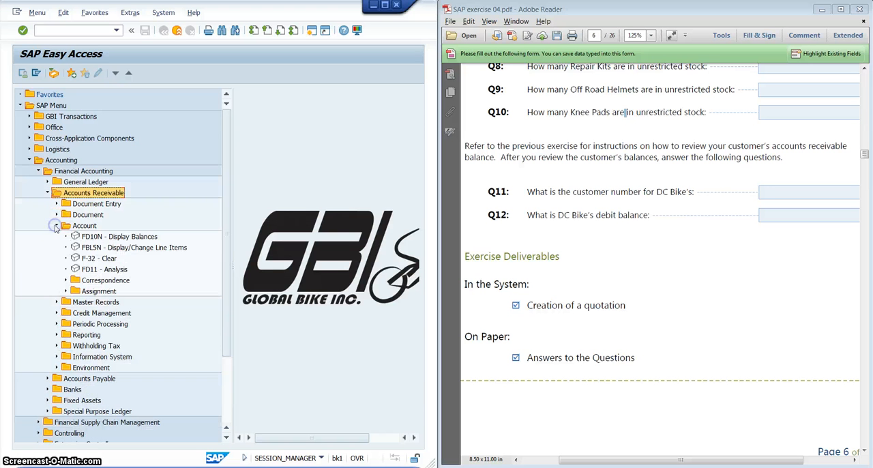
click(120, 237)
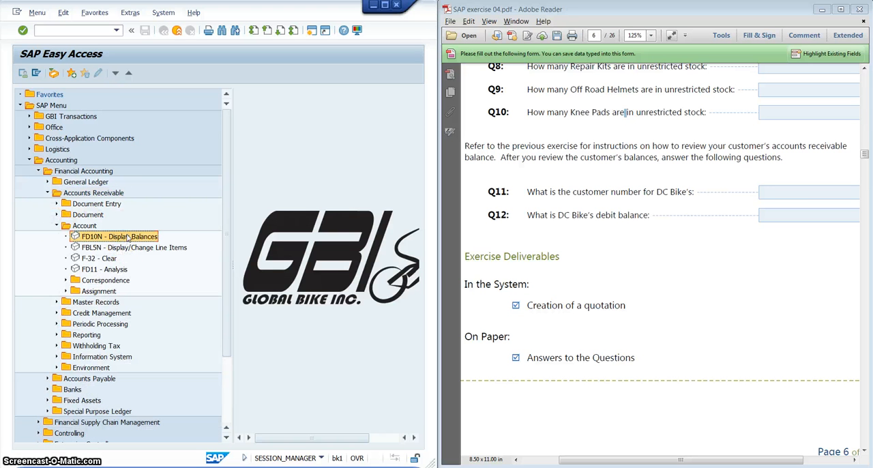
double_click(127, 237)
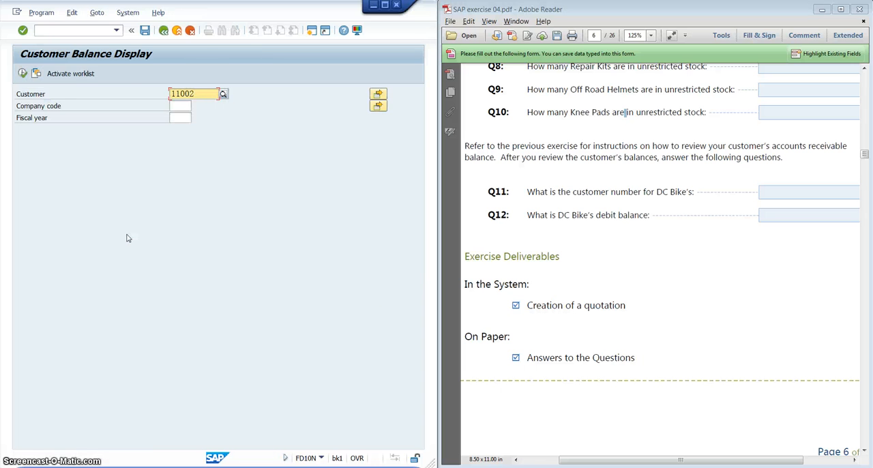
Look up customers with search term 002 and select DC Bikes as the customer for the balance display.
click(223, 94)
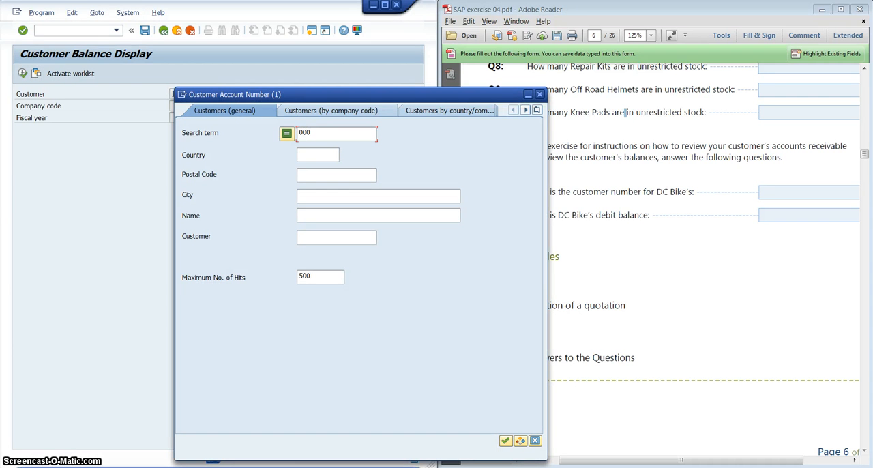
key(Return)
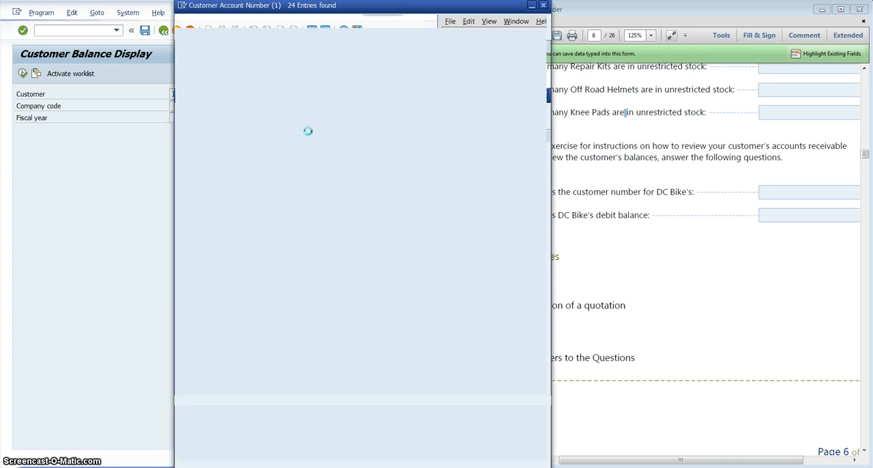
click(317, 227)
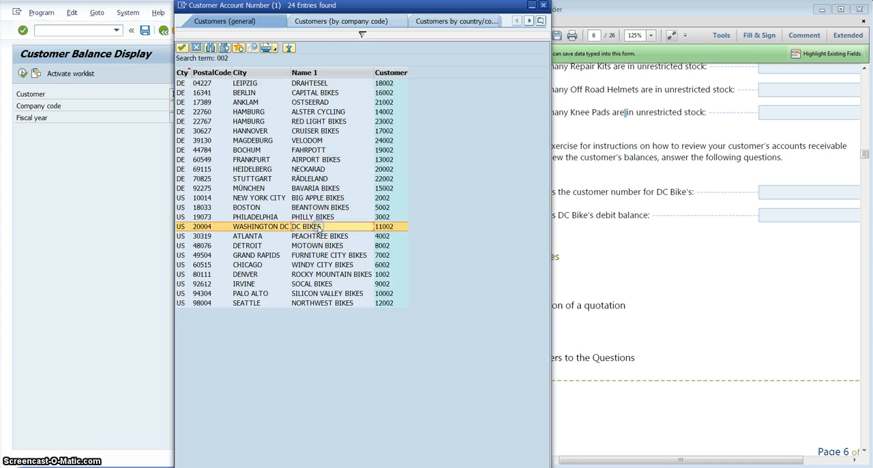
double_click(317, 226)
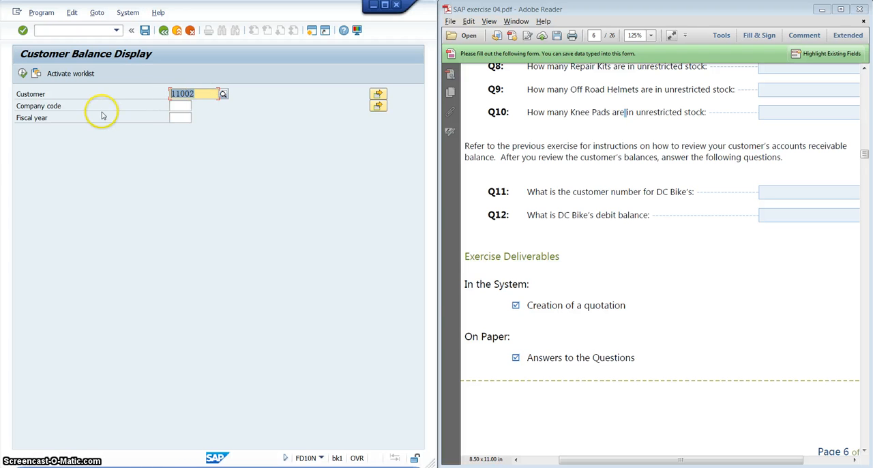
Run the customer balance display for company code US00 and fiscal year 2015, and close the information message.
click(178, 106)
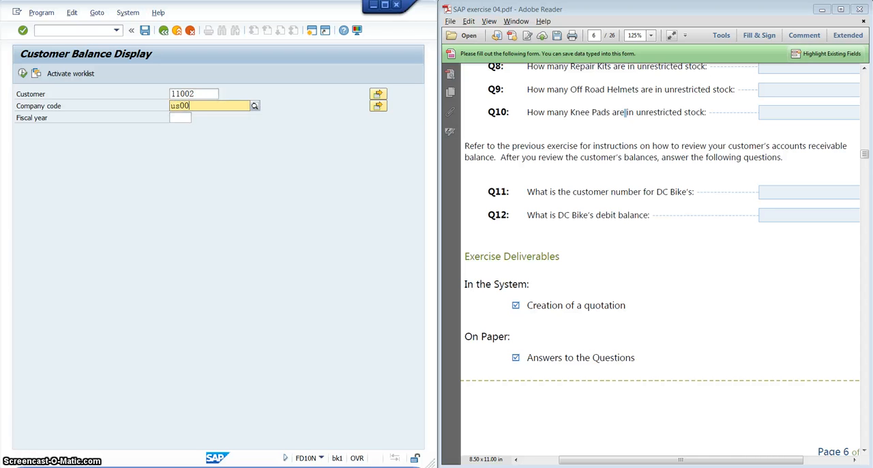
click(176, 120)
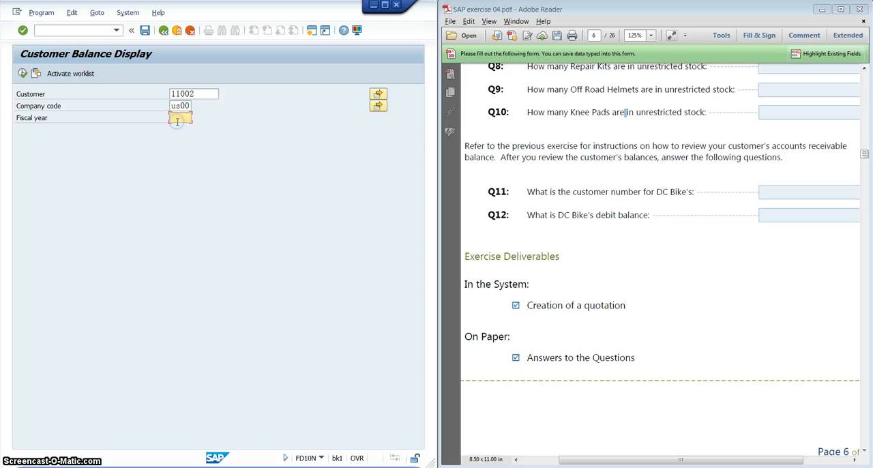
text(2015)
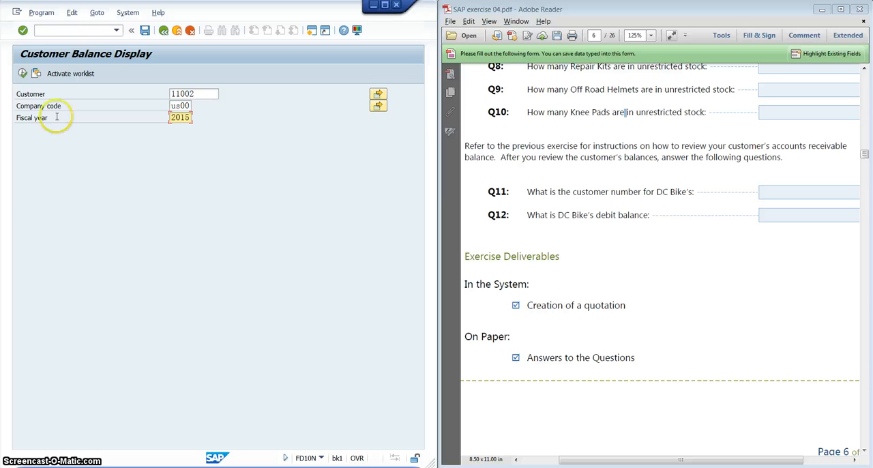
click(23, 74)
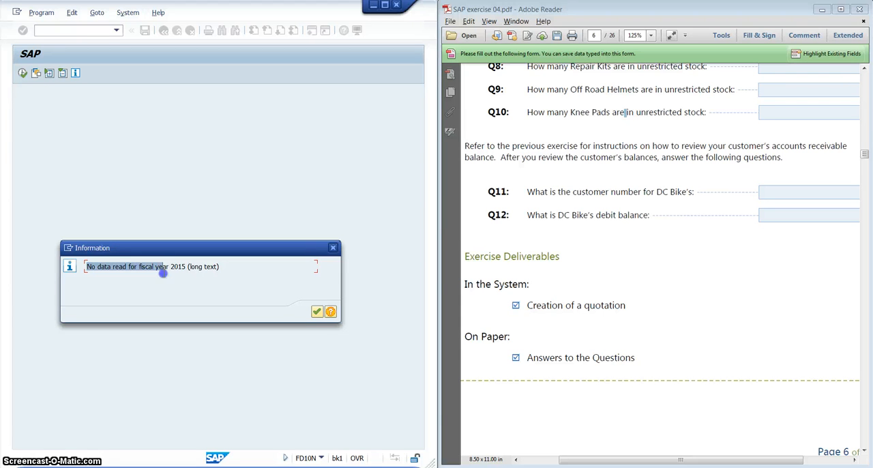
drag(207, 270, 225, 271)
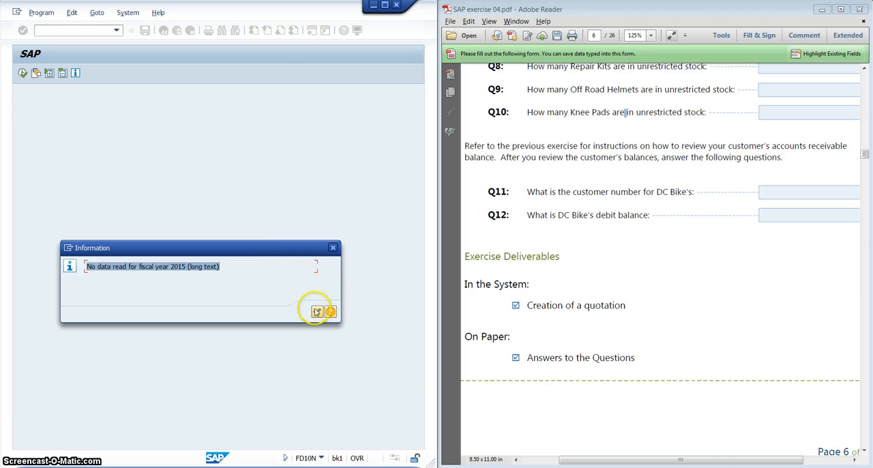
drag(250, 248, 287, 212)
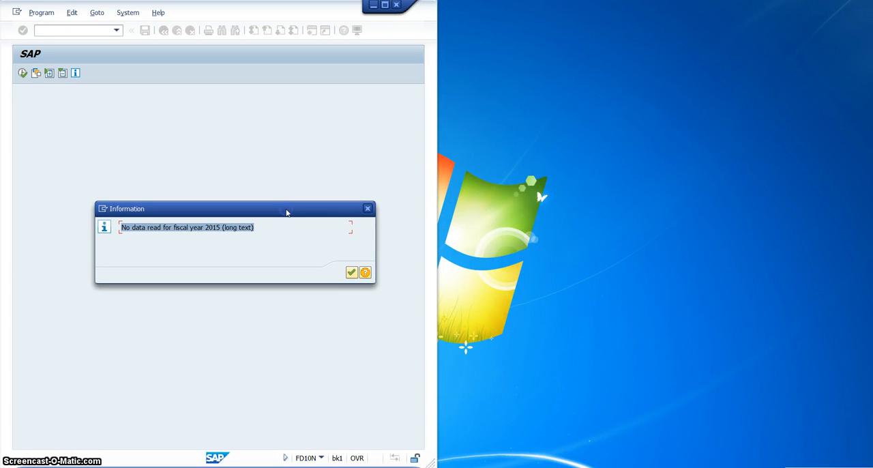
click(352, 272)
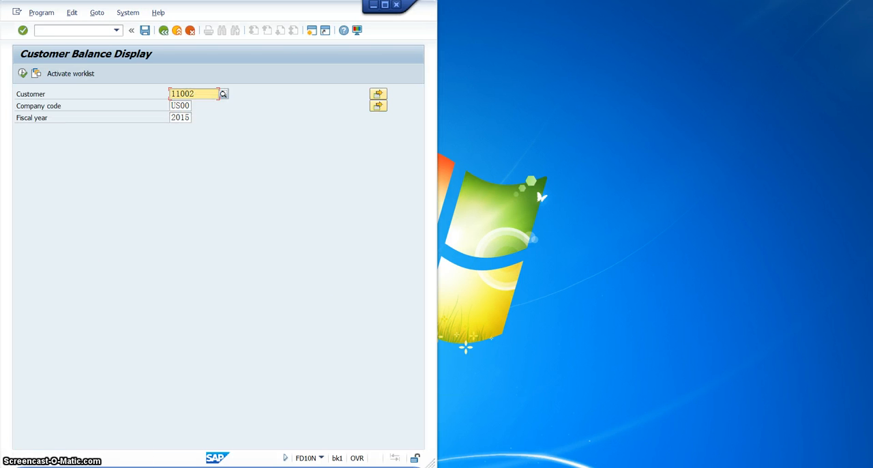
Return to the exercise PDF at Q12 on the debit balance and find Step 3, Receive Customer Purchase Order.
click(273, 467)
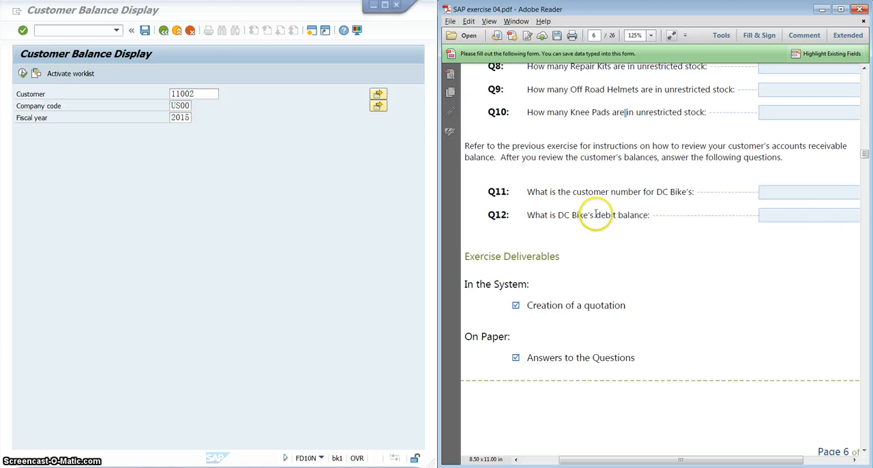
click(821, 217)
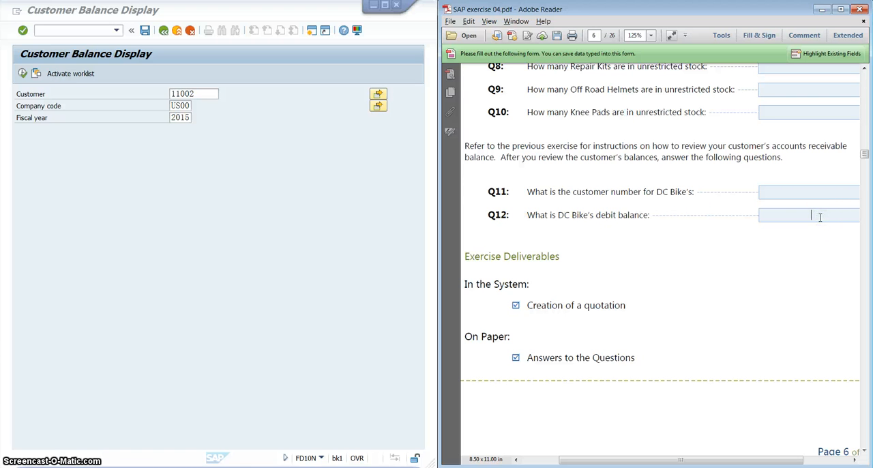
scroll(821, 217, down, 7)
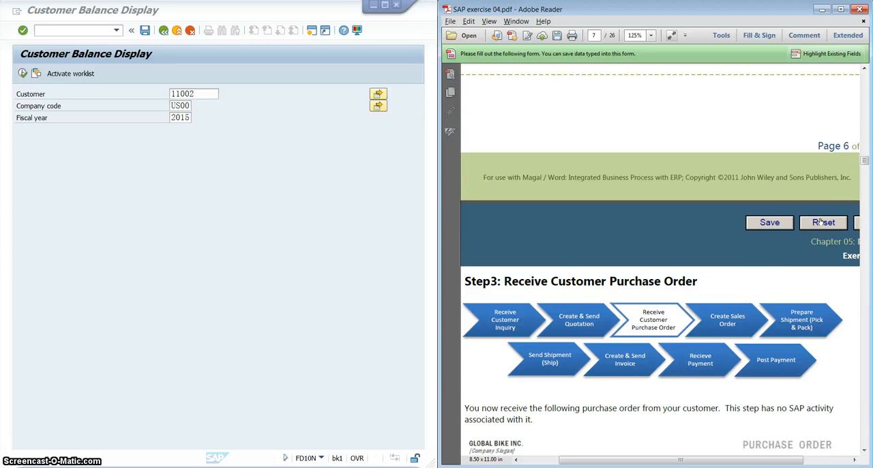
scroll(821, 217, down, 1)
scroll(821, 217, up, 3)
scroll(821, 217, down, 6)
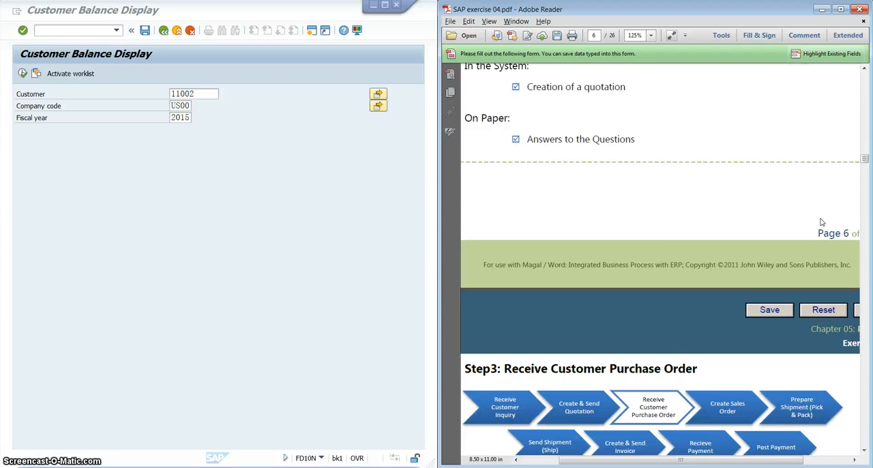
scroll(820, 217, down, 3)
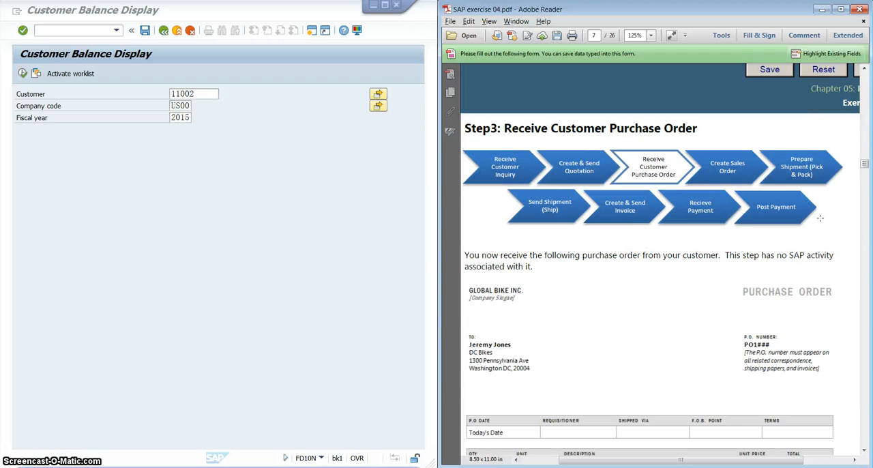
Read the Step 3 purchase order with its item quantities and prices, and Q13 to Q19 on order status, stock and debit balance.
click(218, 126)
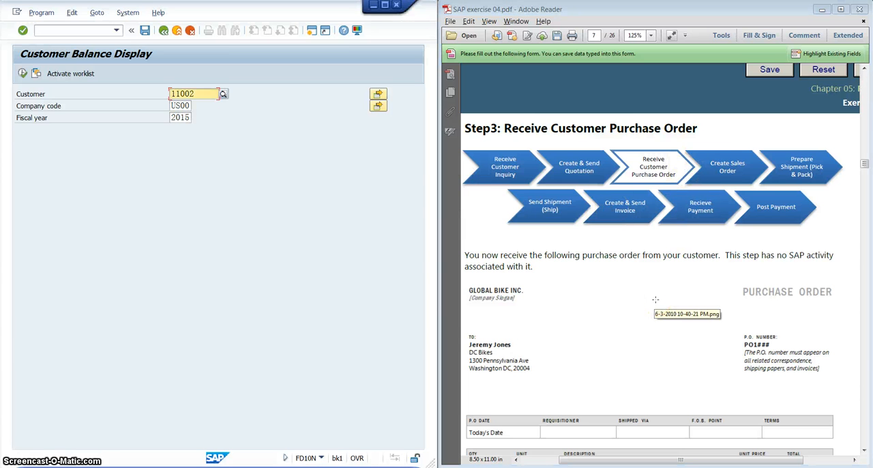
click(621, 280)
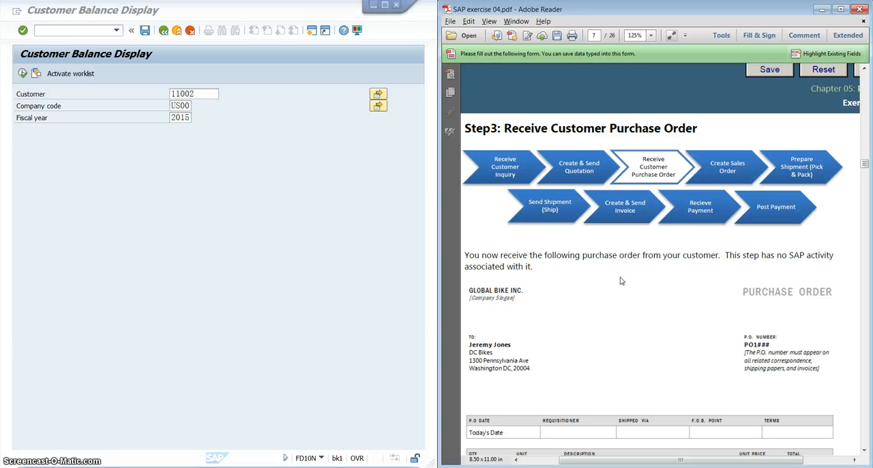
scroll(580, 284, down, 5)
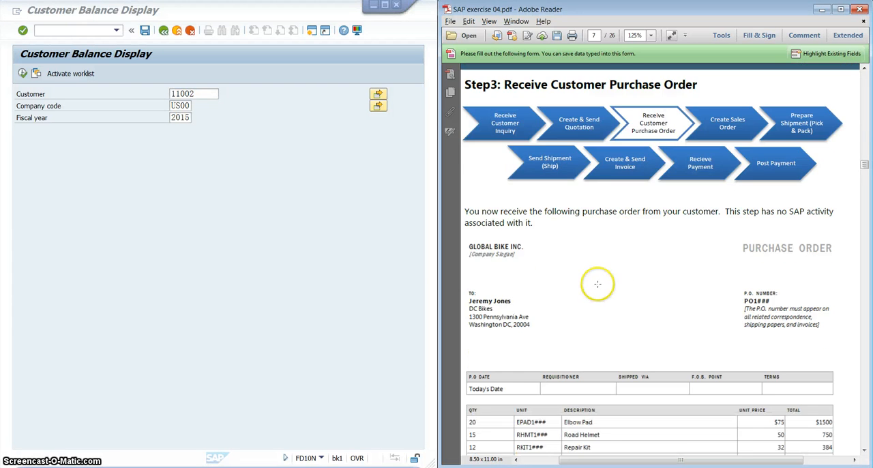
scroll(721, 266, up, 1)
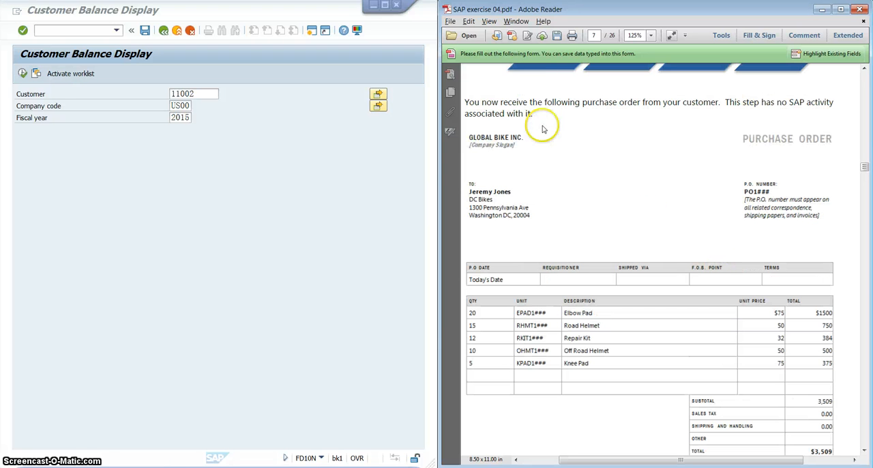
scroll(741, 279, down, 2)
scroll(744, 284, down, 1)
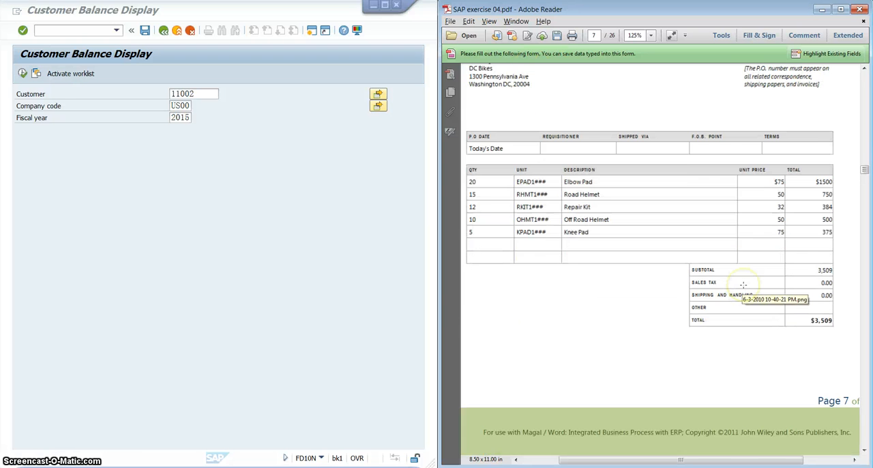
scroll(743, 282, up, 3)
scroll(744, 281, down, 1)
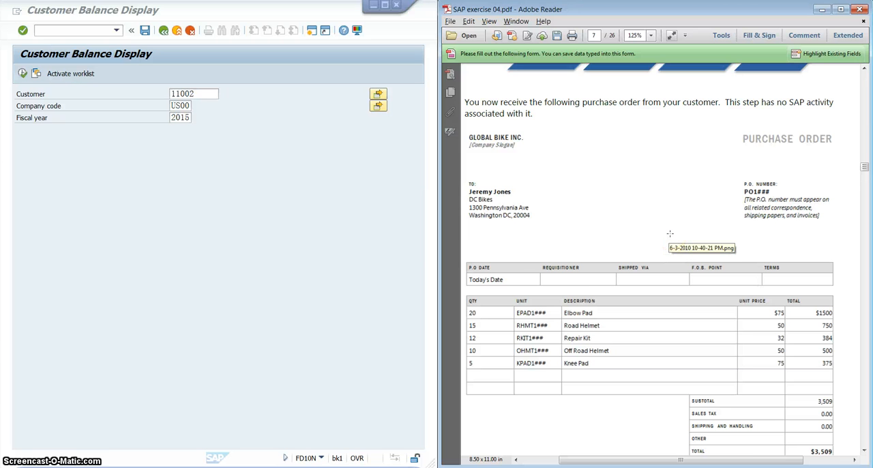
scroll(670, 233, down, 3)
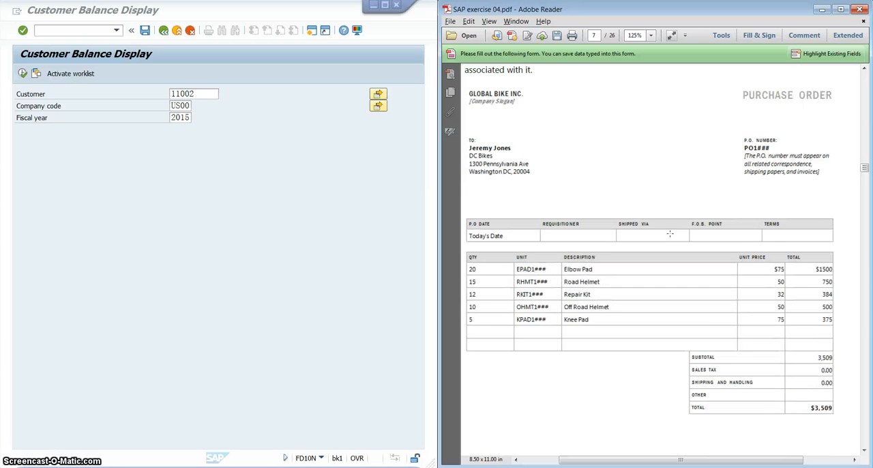
scroll(670, 233, down, 1)
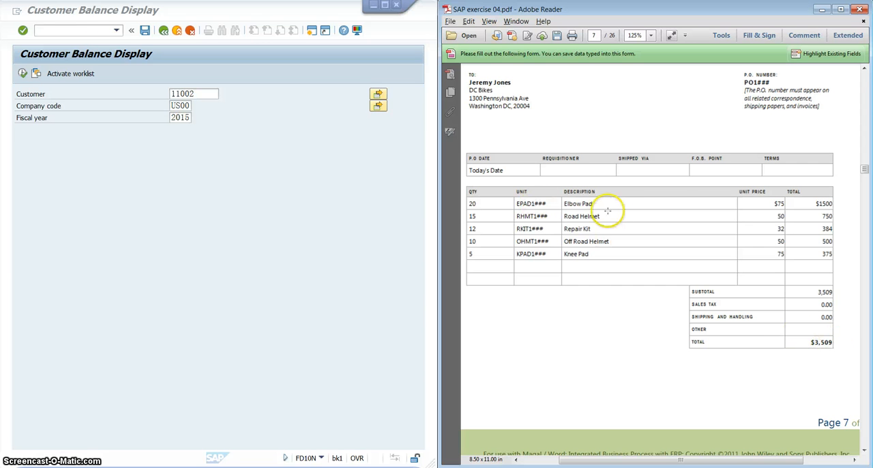
scroll(697, 230, up, 2)
scroll(699, 233, down, 1)
scroll(699, 232, up, 5)
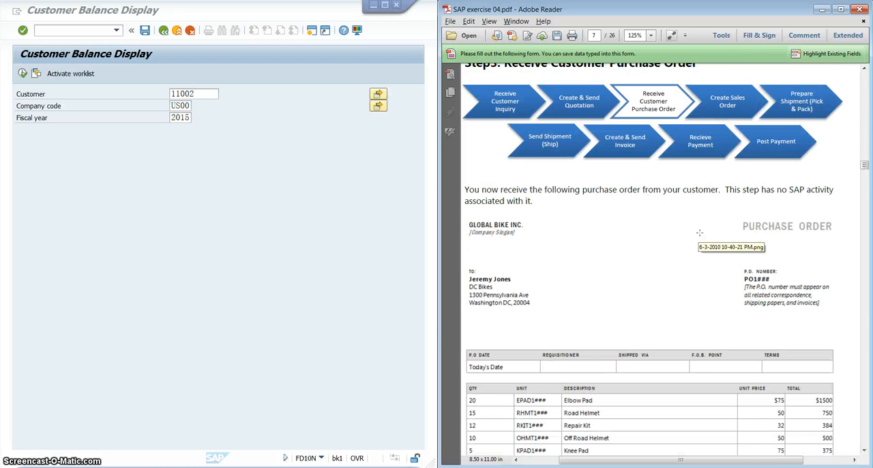
scroll(699, 233, down, 2)
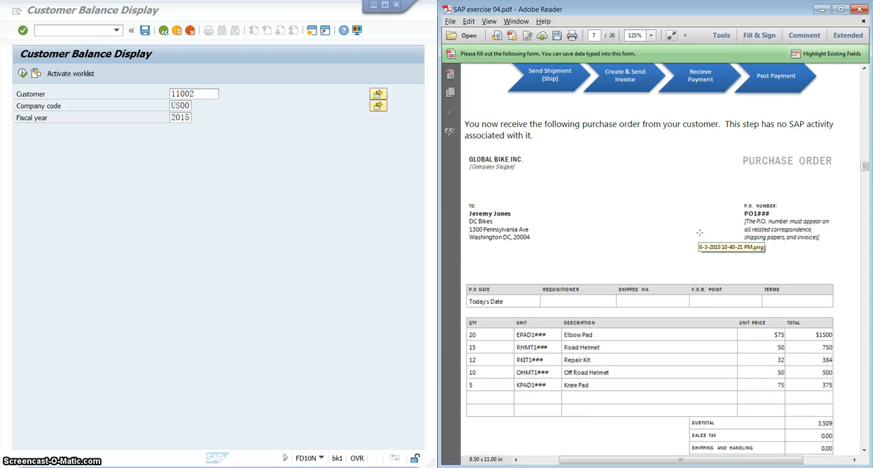
scroll(699, 232, down, 18)
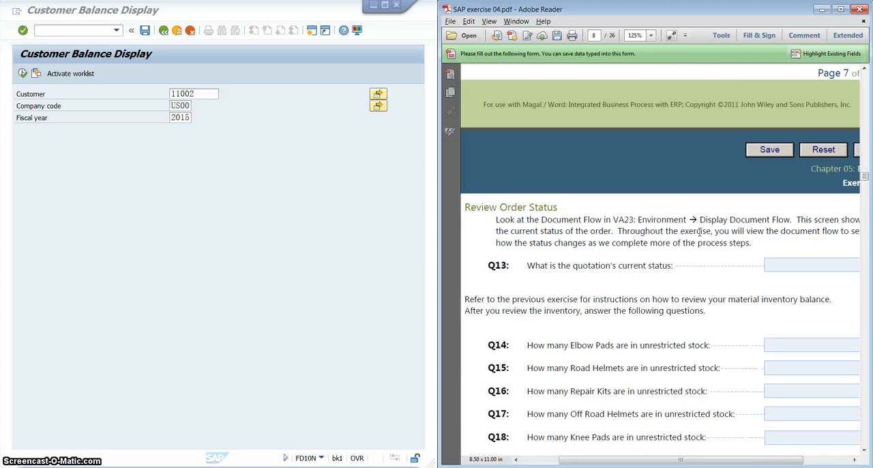
scroll(700, 233, down, 9)
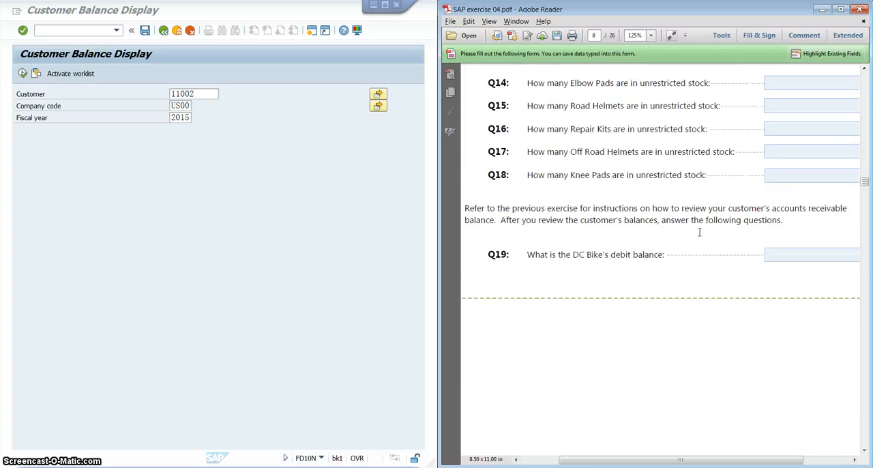
Review the exercise's order status questions Q13 to Q19 against the Step 3 purchase order and the preceding questions Q11 and Q12.
scroll(700, 233, up, 5)
scroll(699, 232, up, 10)
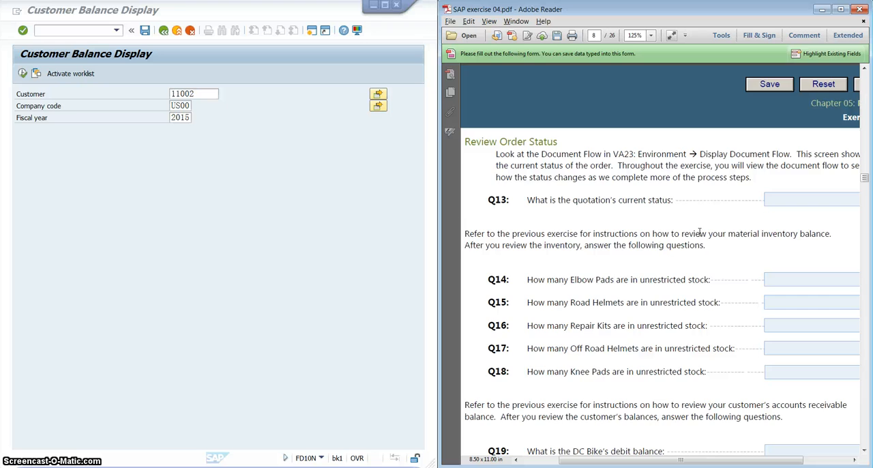
scroll(700, 237, down, 3)
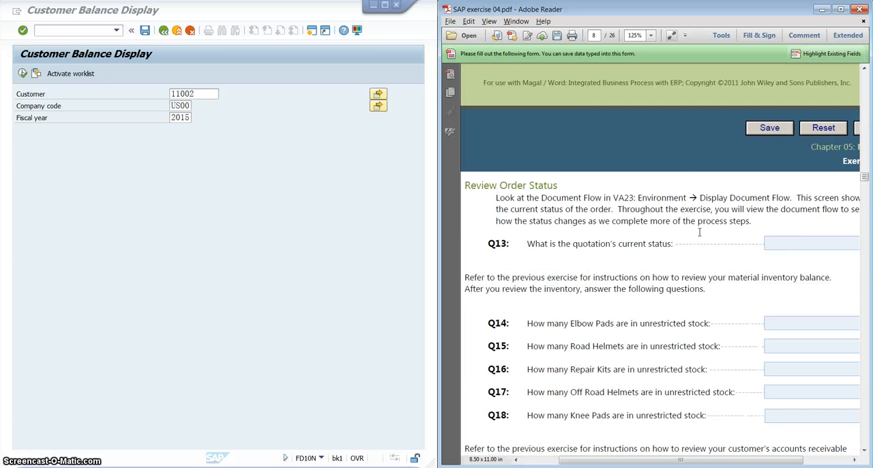
scroll(699, 233, down, 2)
scroll(700, 233, up, 2)
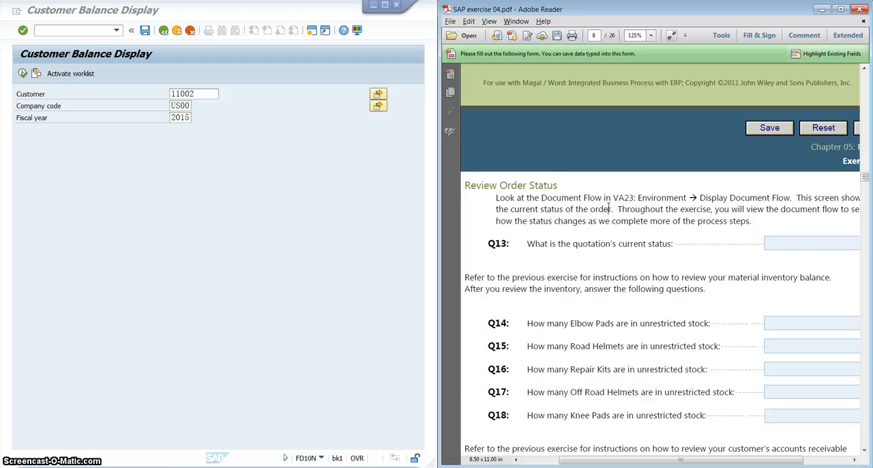
scroll(610, 209, down, 2)
scroll(609, 206, up, 15)
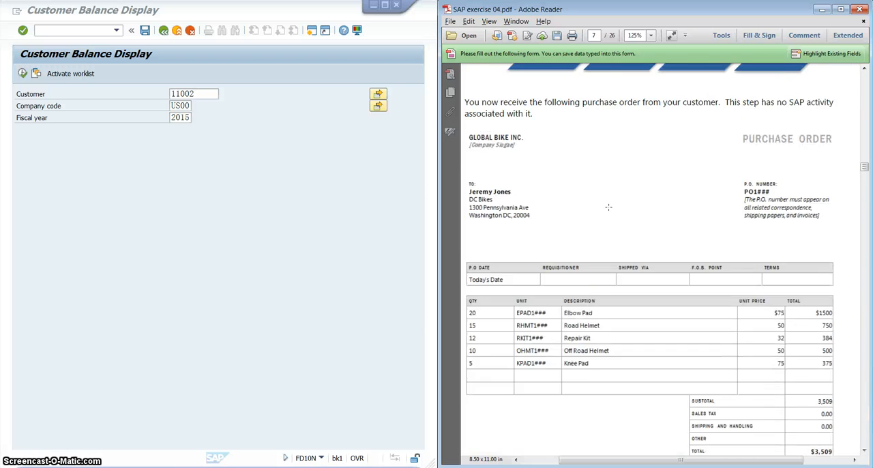
scroll(609, 206, up, 20)
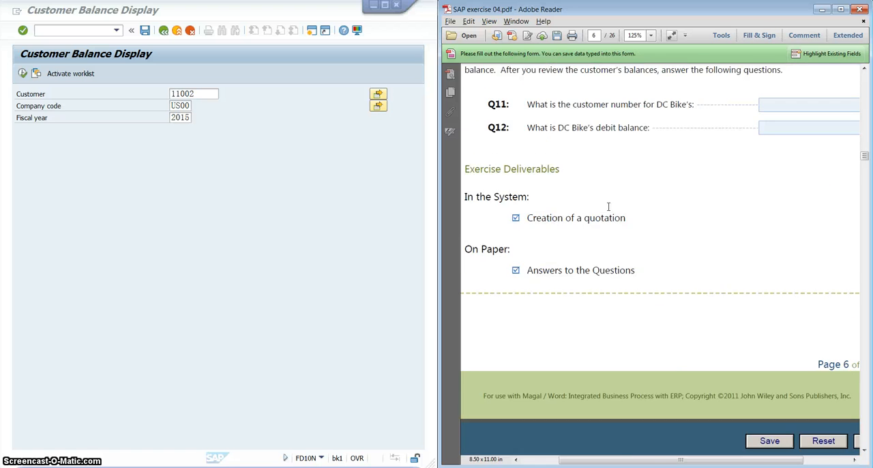
scroll(609, 207, up, 3)
scroll(609, 207, down, 12)
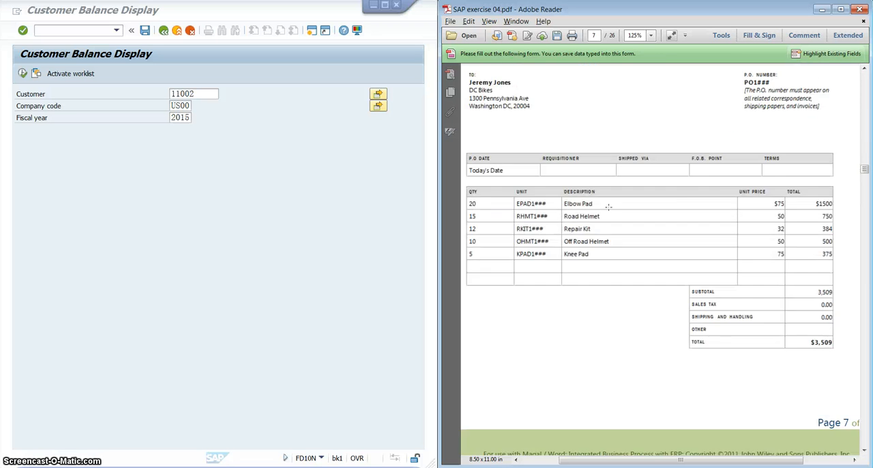
Highlight the Review Order Status heading and transaction code VA23 in the exercise, and review its document flow, stock and balance questions.
scroll(608, 206, down, 10)
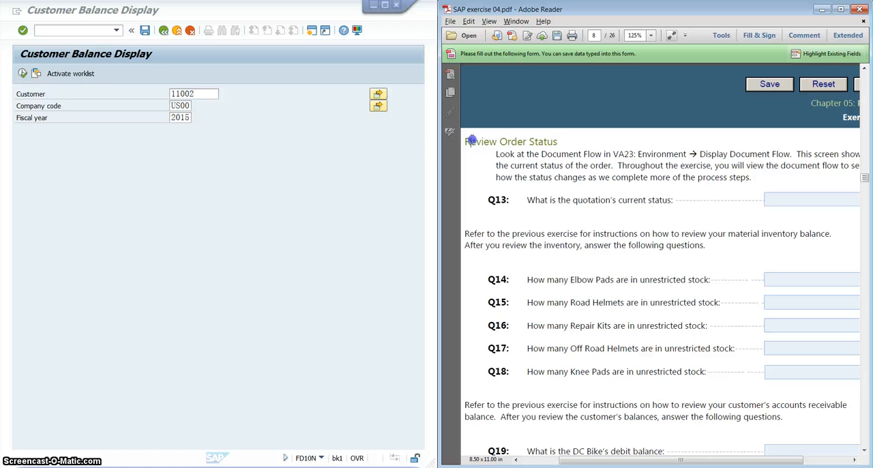
drag(469, 142, 559, 141)
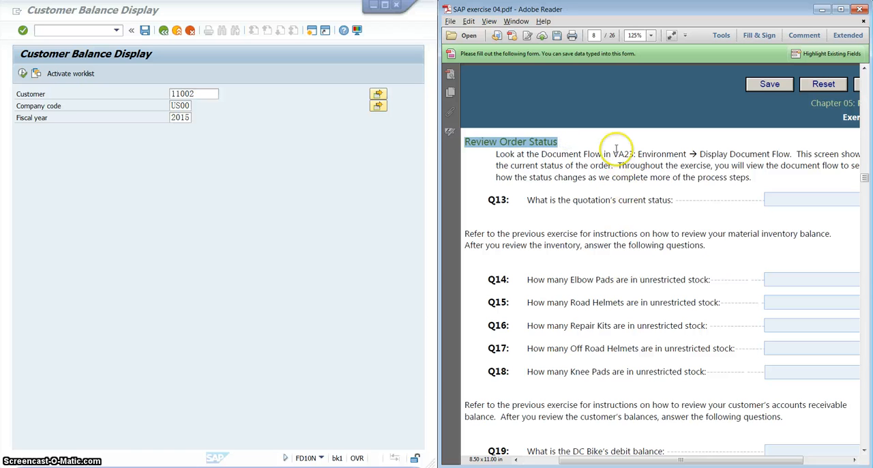
drag(613, 154, 634, 154)
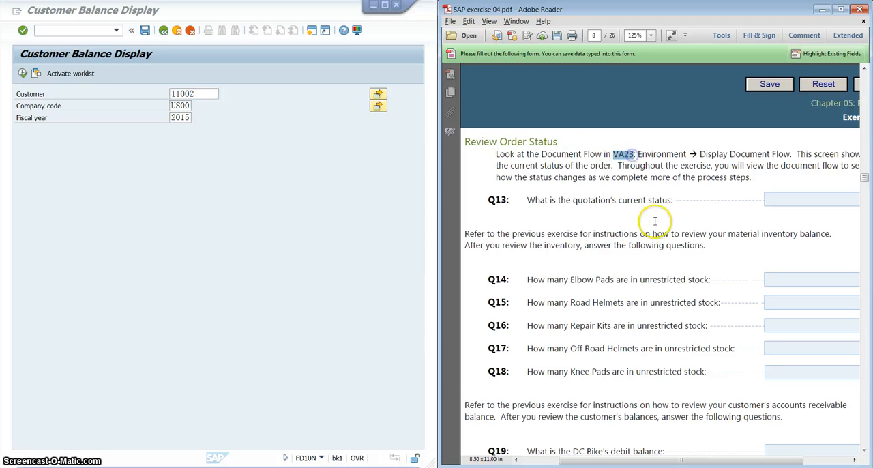
scroll(653, 225, down, 1)
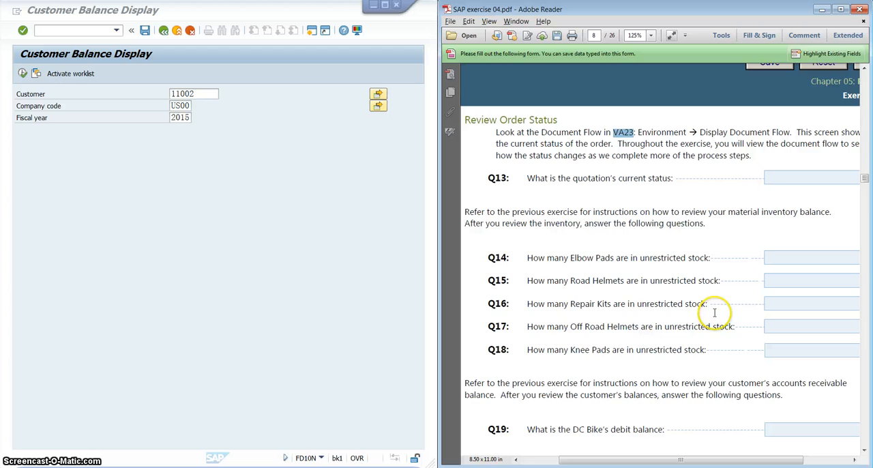
scroll(670, 292, up, 20)
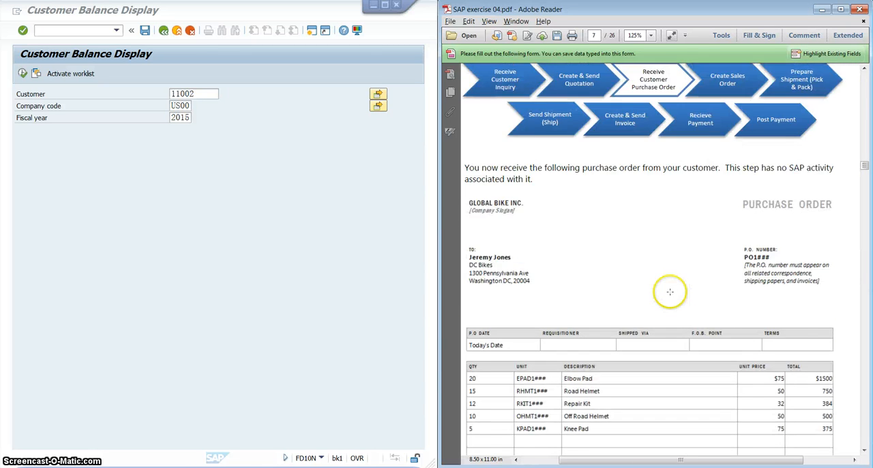